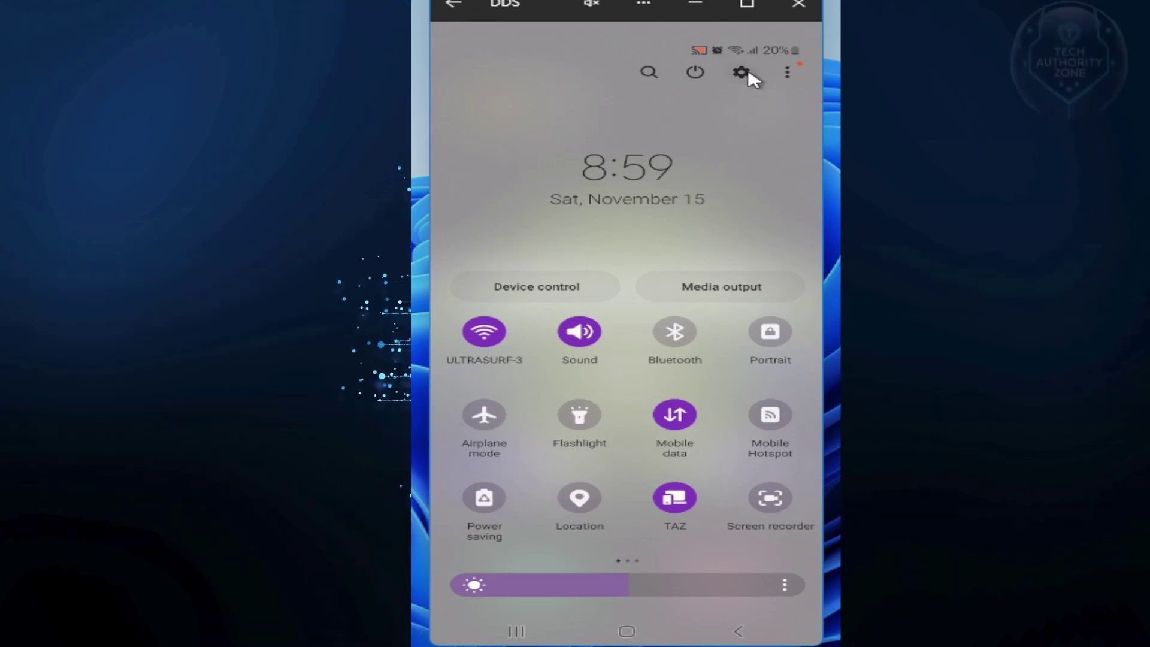
Open Settings from the gear icon and go to the Notifications page.
click(741, 73)
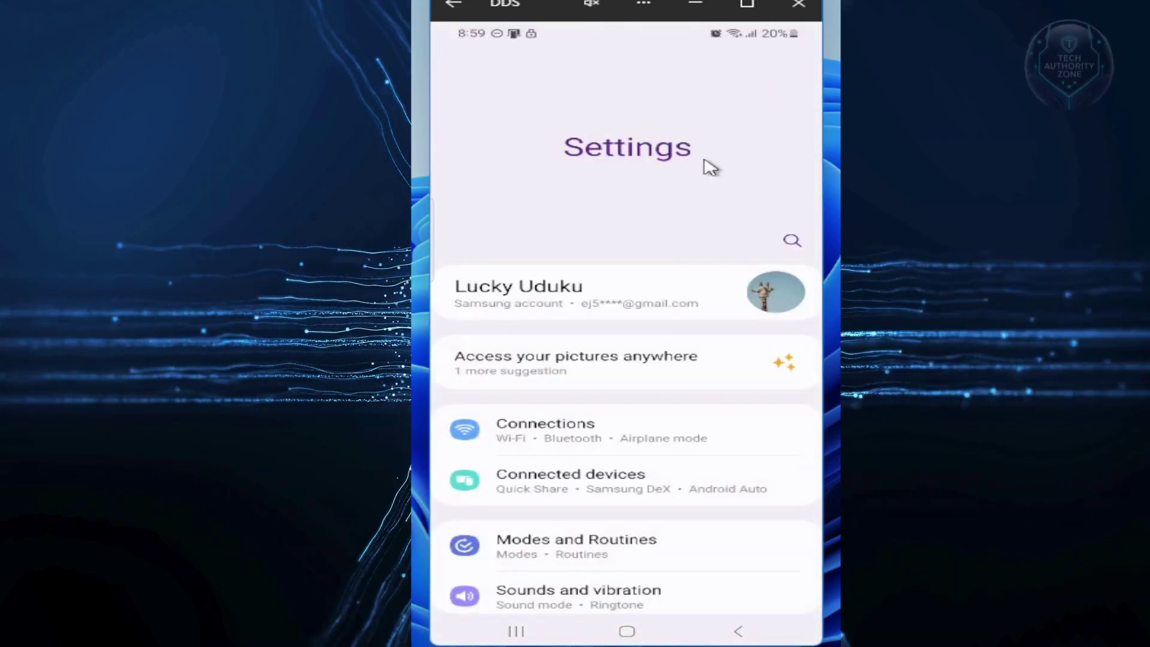
scroll(679, 388, down, 6)
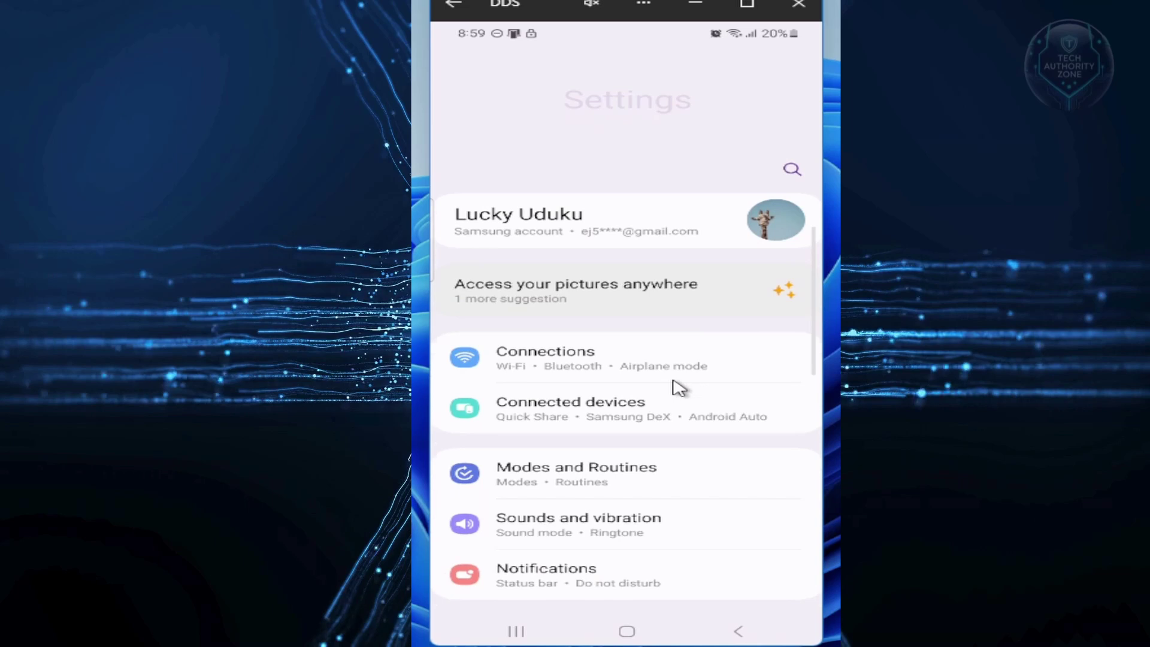
scroll(679, 388, down, 5)
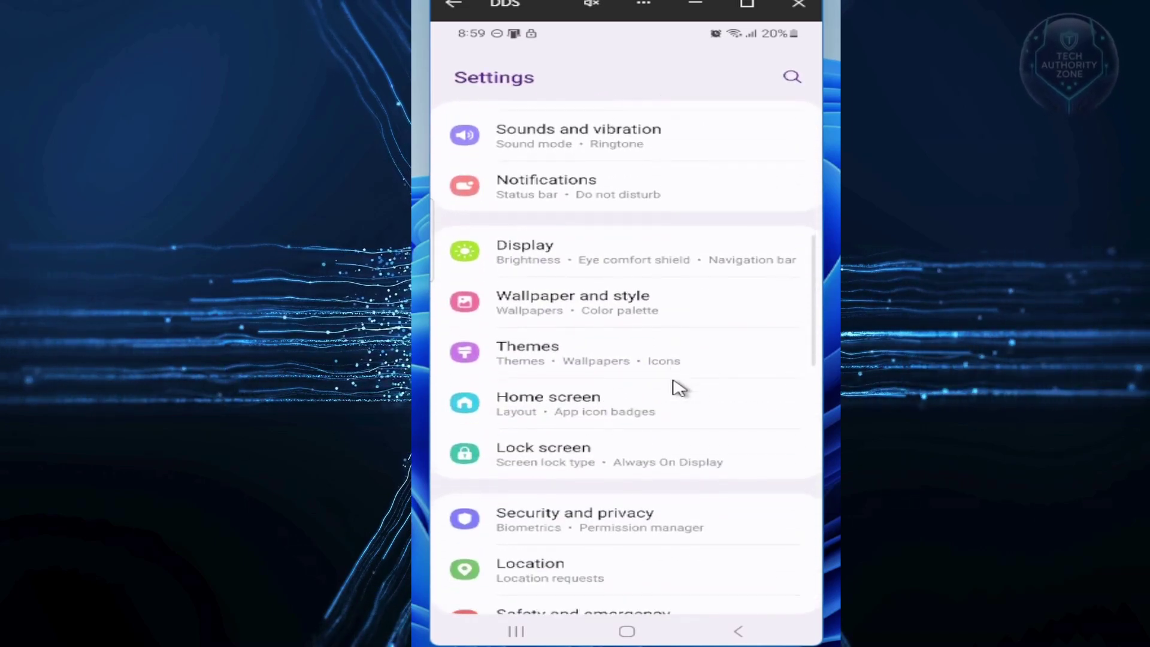
scroll(678, 387, up, 7)
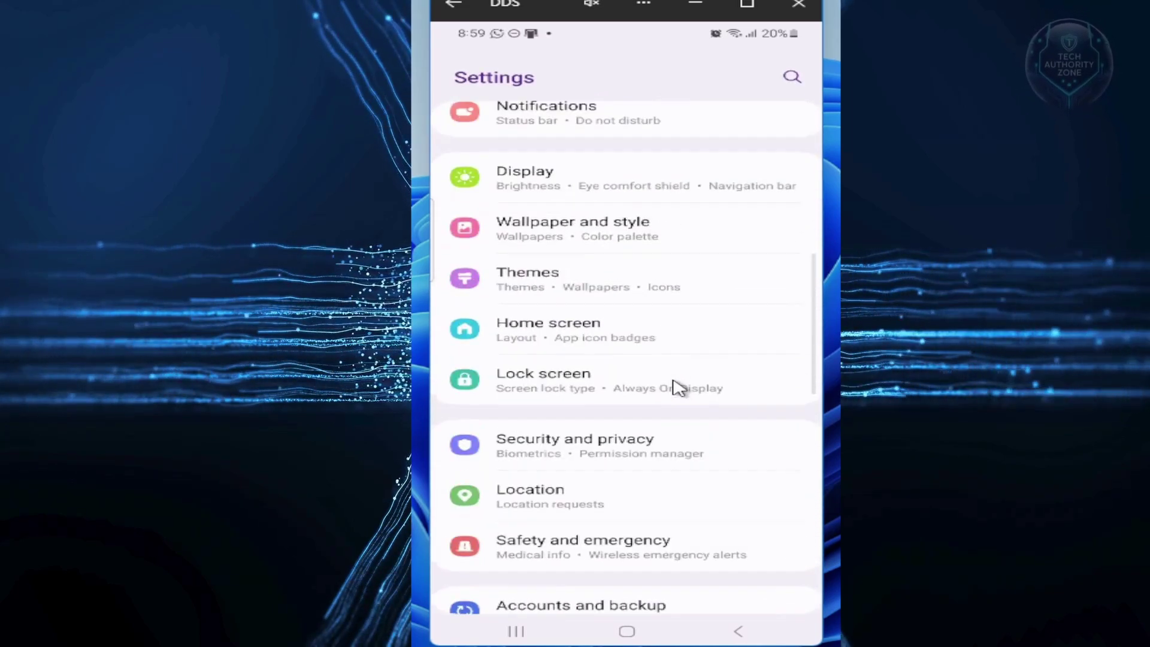
scroll(678, 388, up, 1)
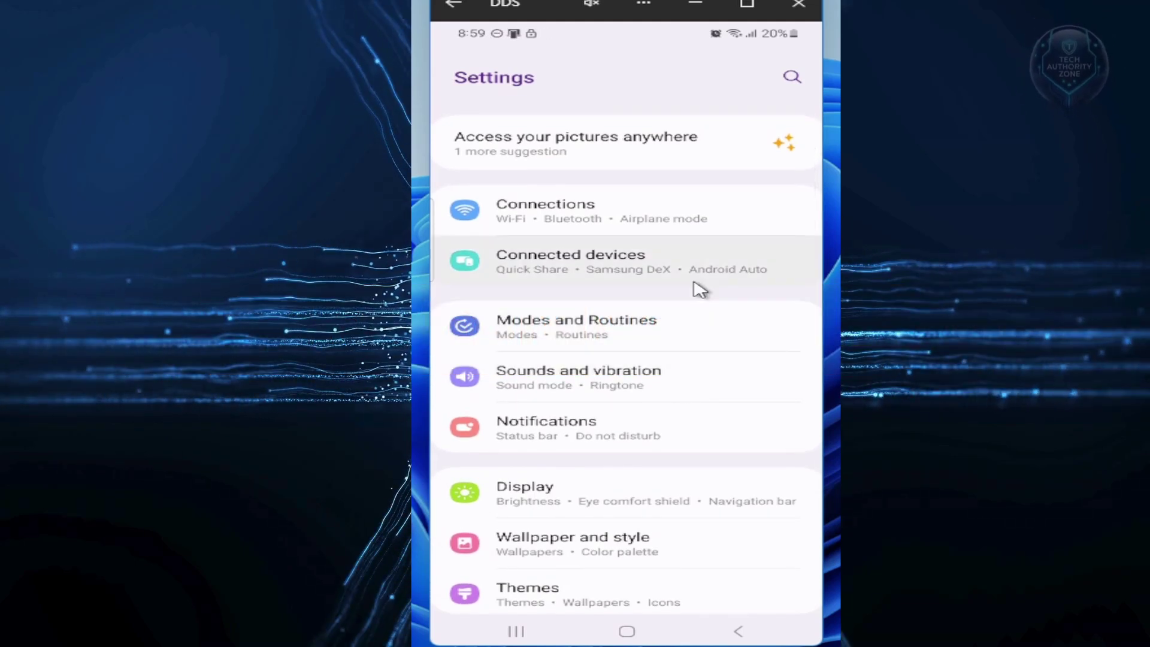
click(606, 437)
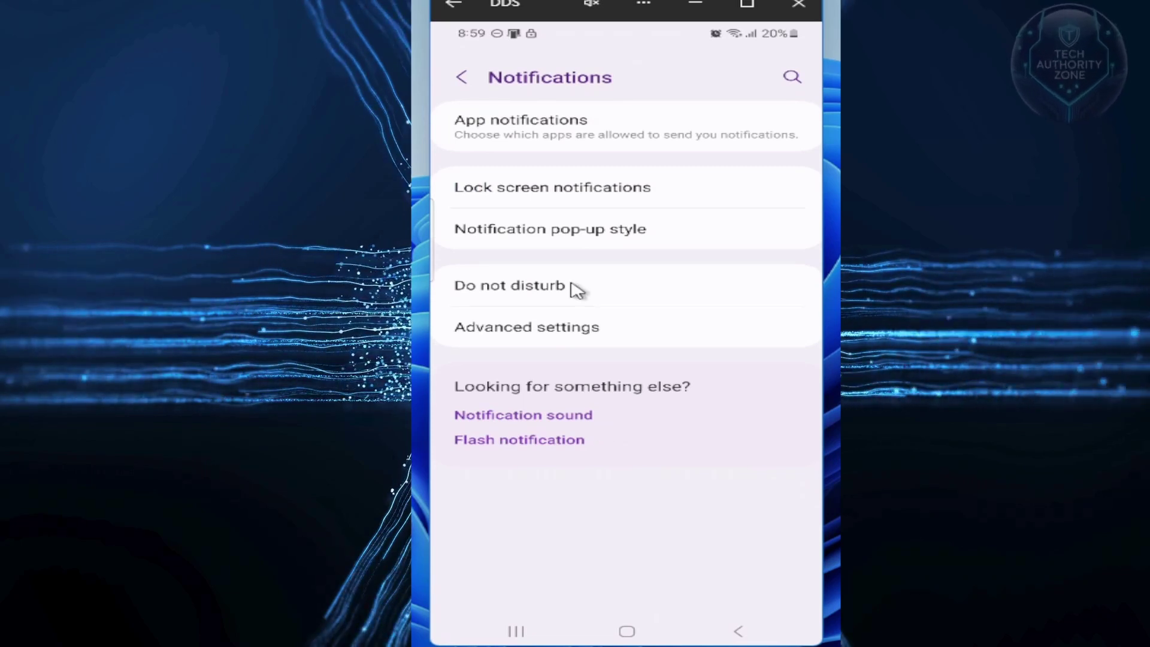
Turn on lock screen notifications with Hide content, then return to Notifications.
click(591, 189)
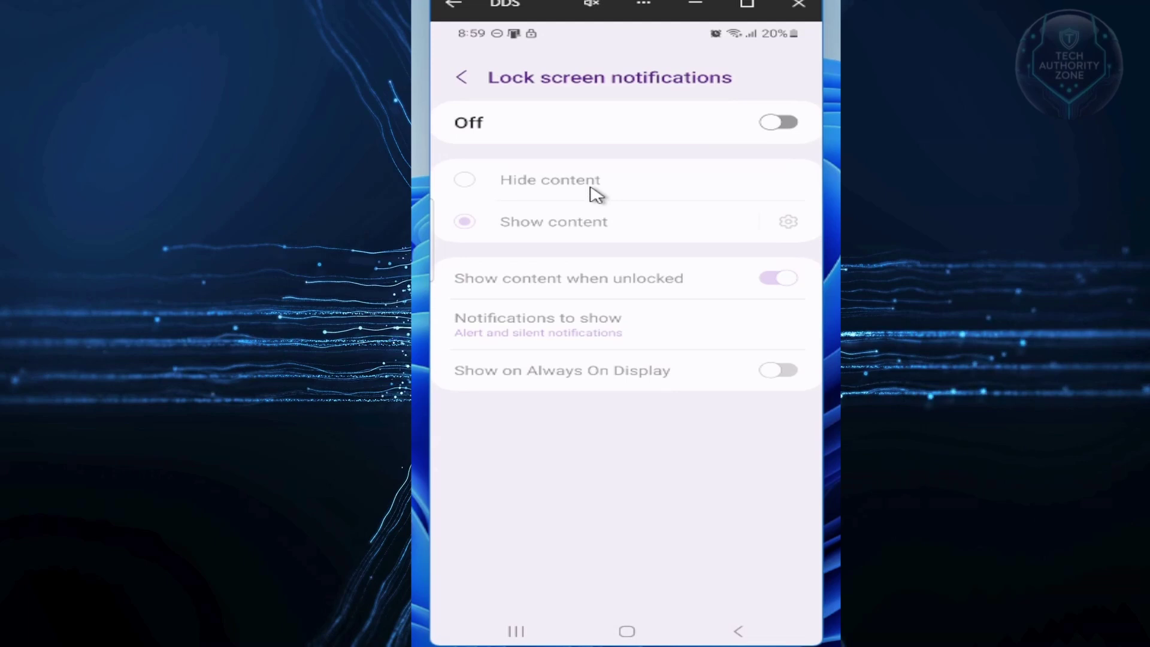
click(781, 123)
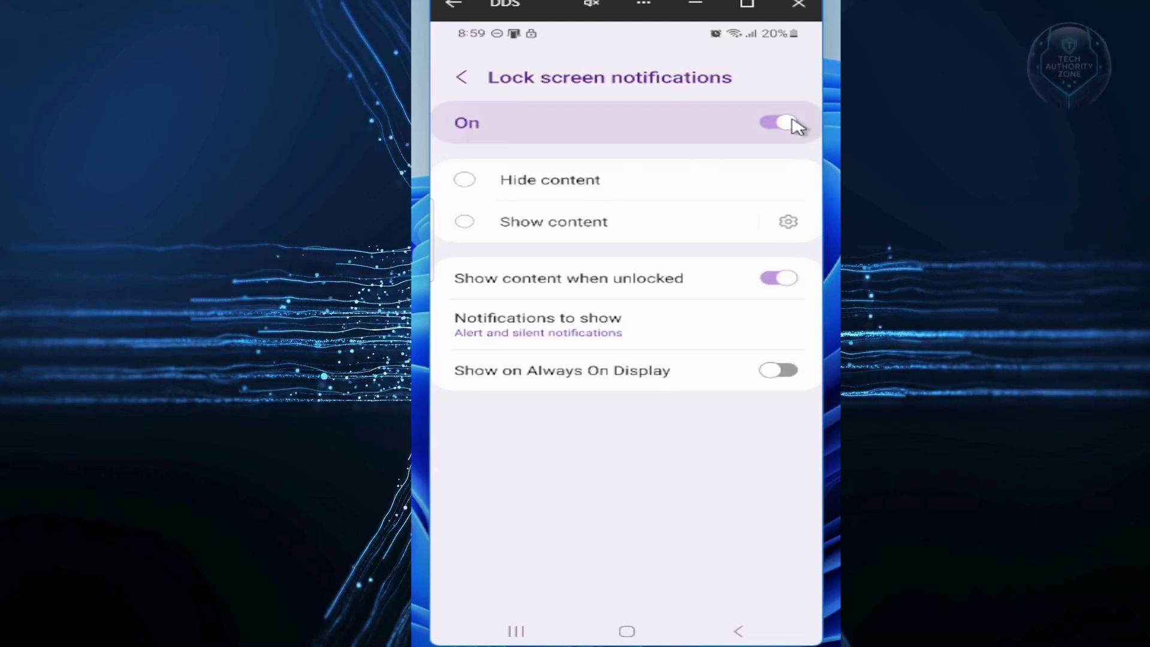
click(472, 181)
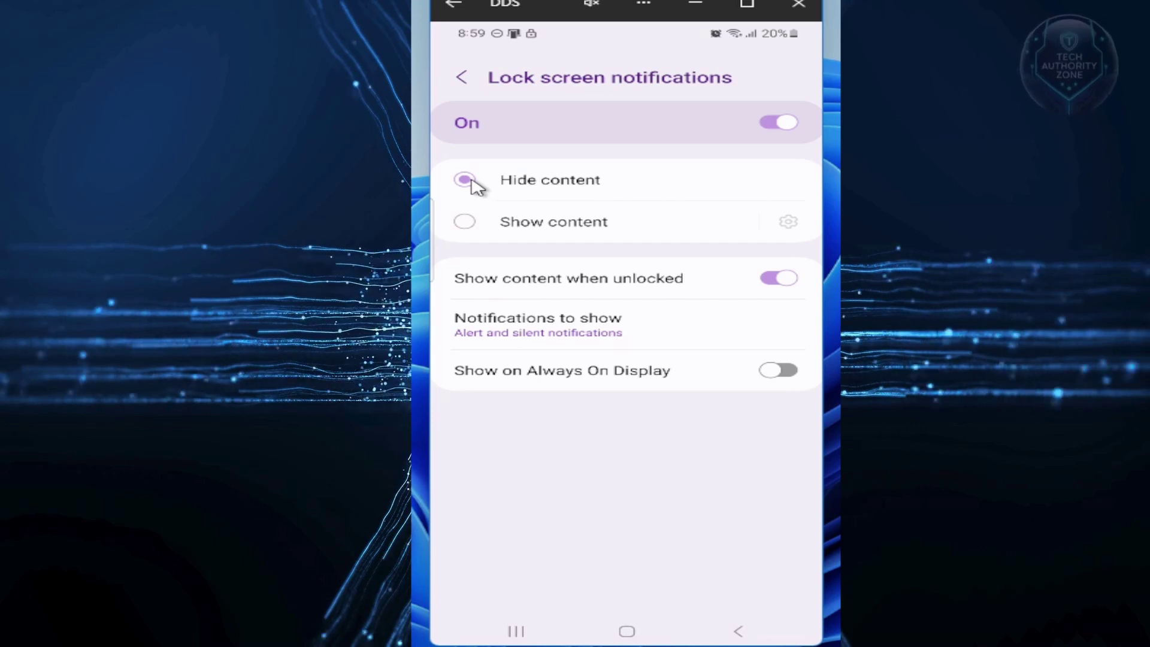
click(462, 77)
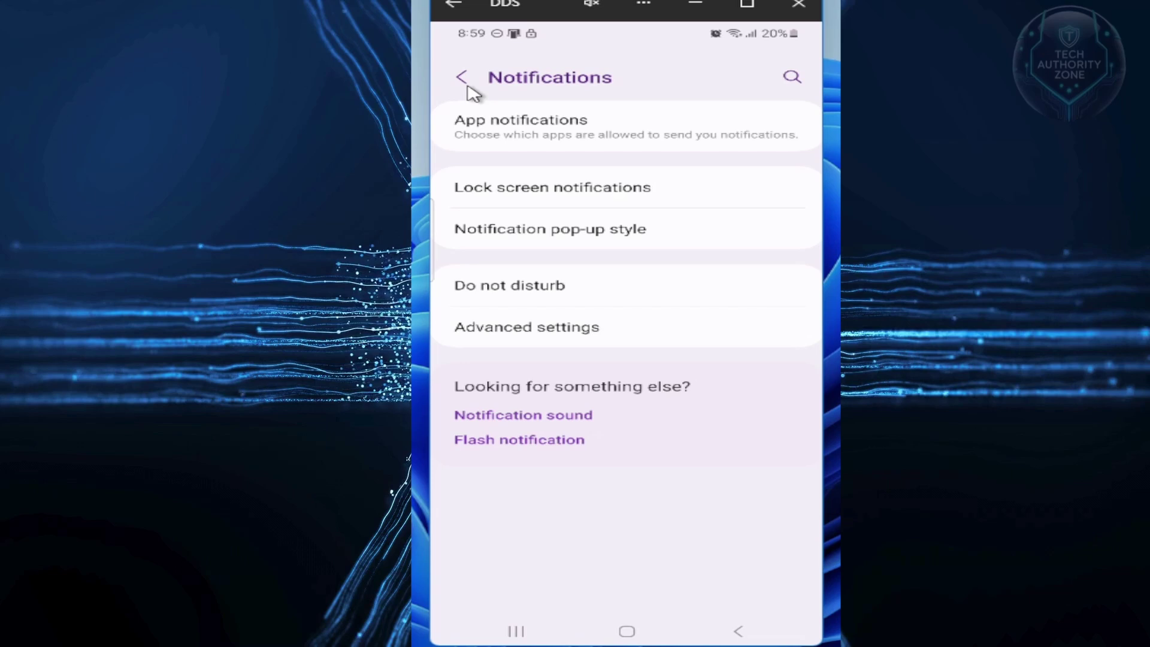
Go back to main Settings, open Apps and scroll the installed apps down to Instagram.
click(463, 81)
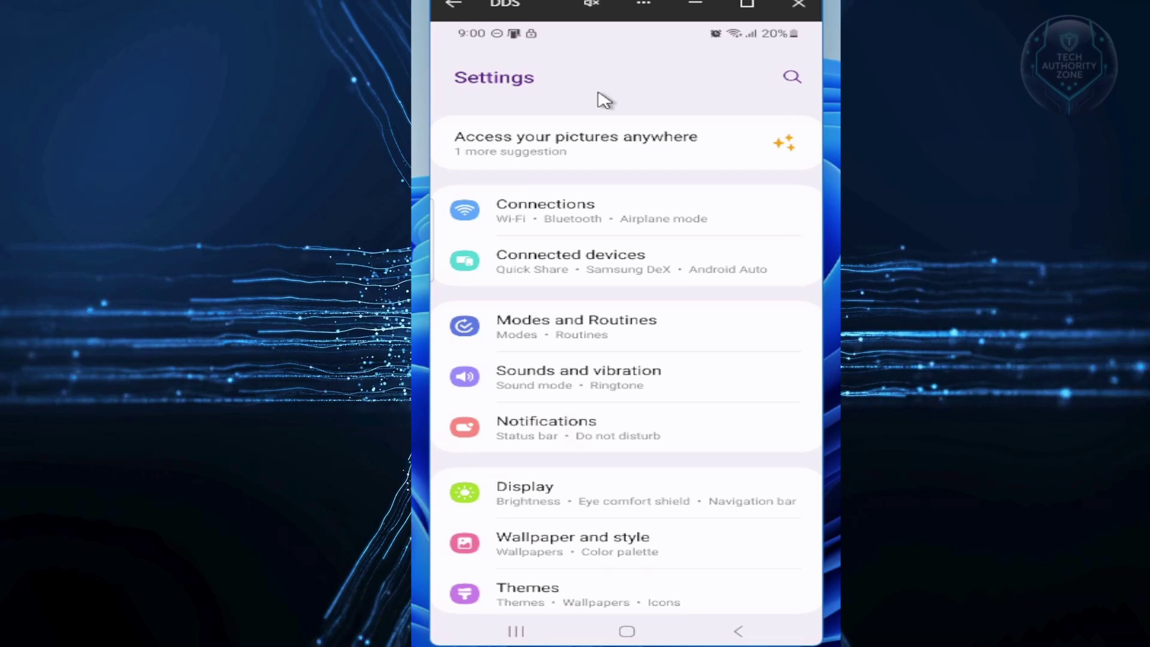
scroll(601, 99, down, 5)
scroll(602, 99, down, 6)
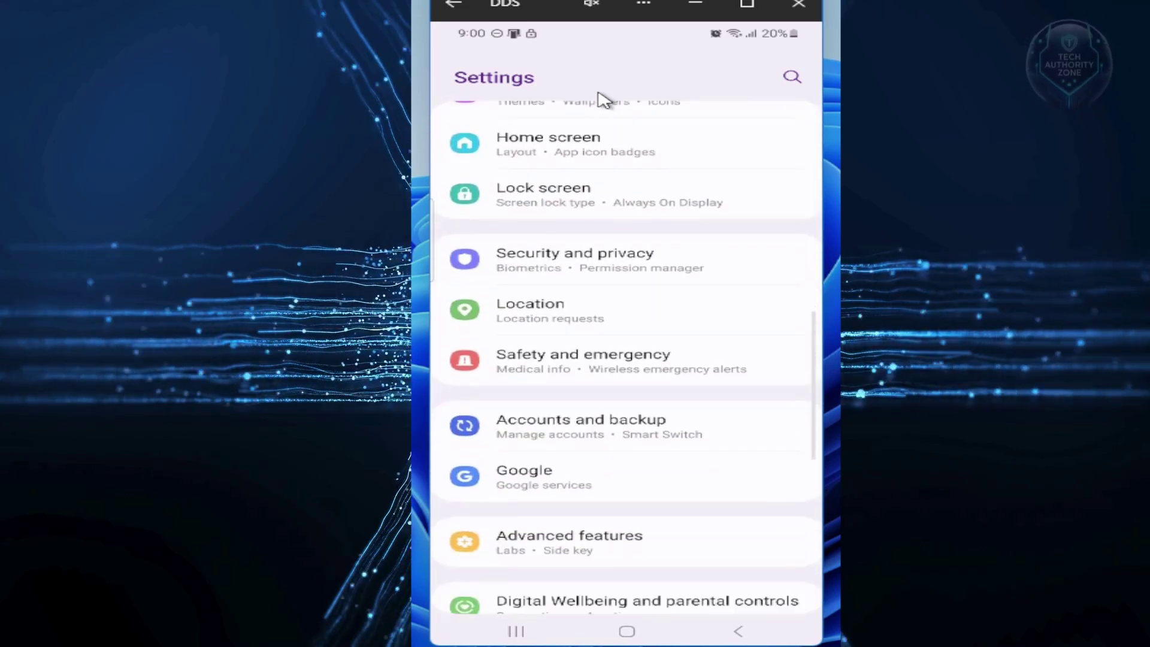
click(531, 473)
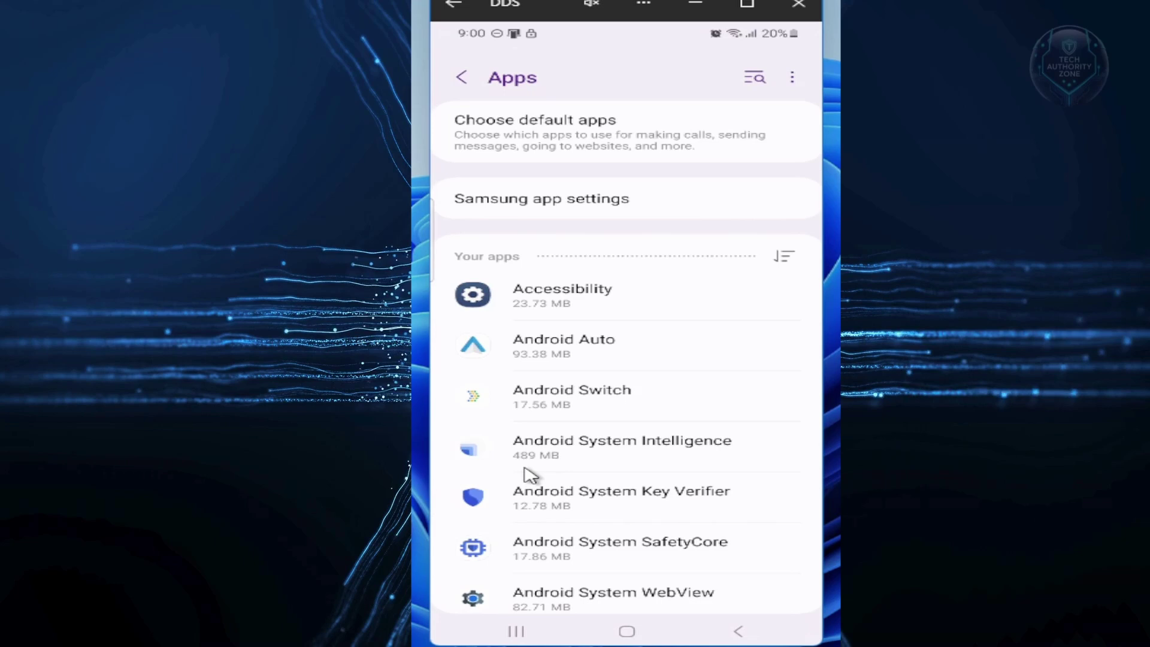
scroll(530, 475, down, 10)
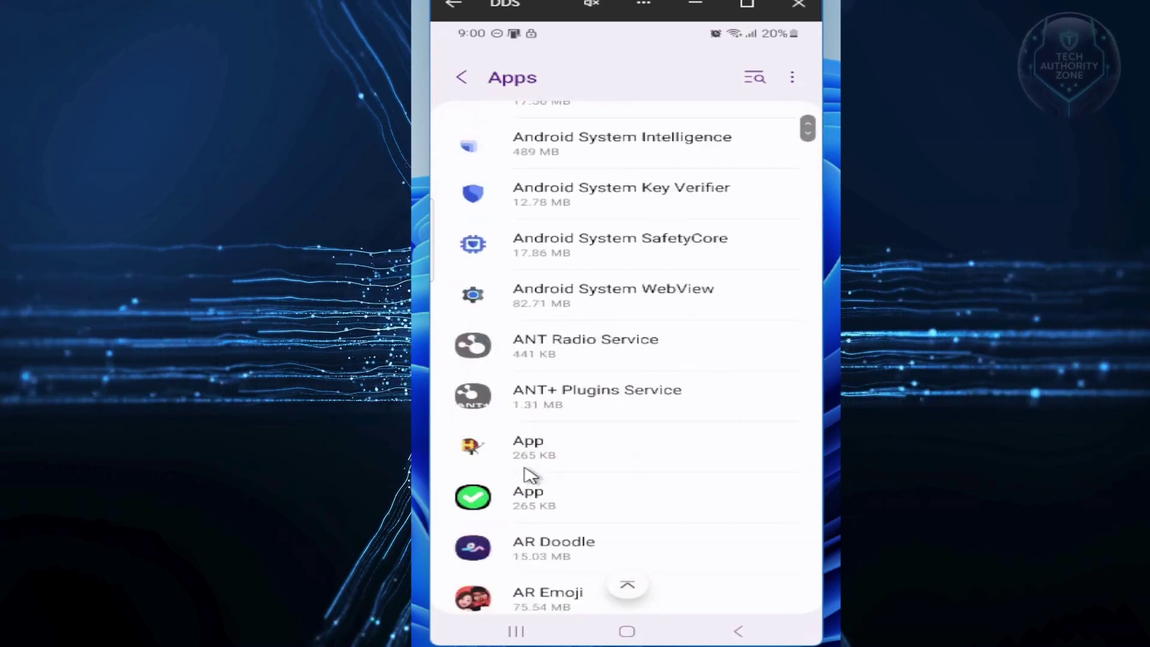
scroll(529, 475, down, 15)
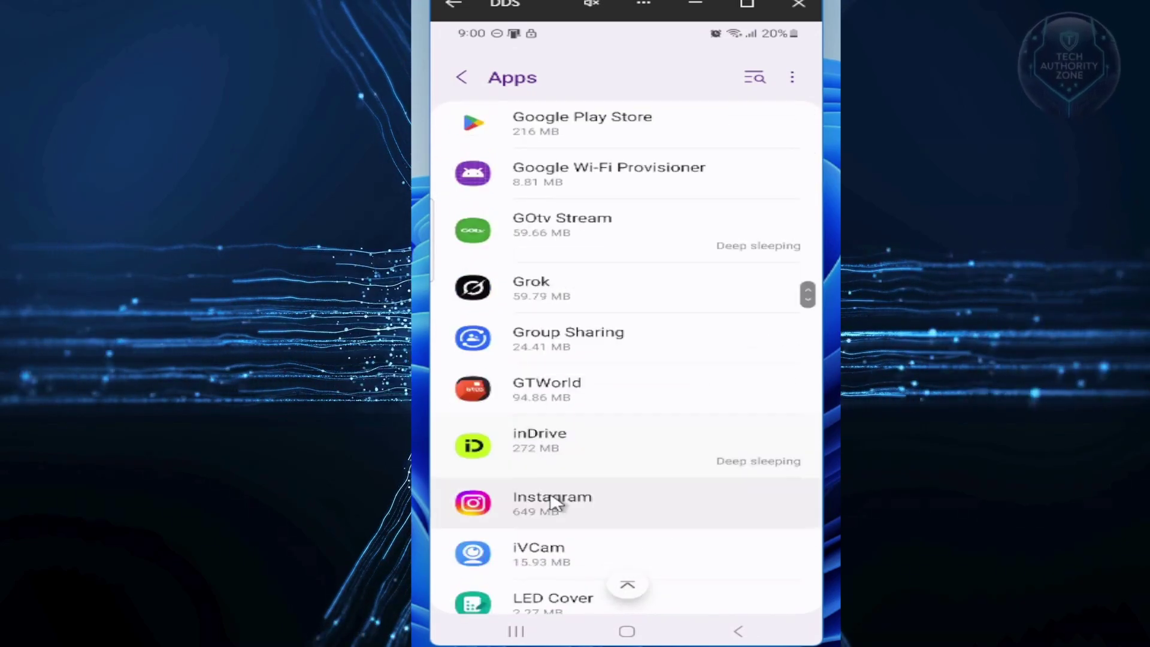
Open Instagram's app permissions and deny it access to Contacts.
click(551, 498)
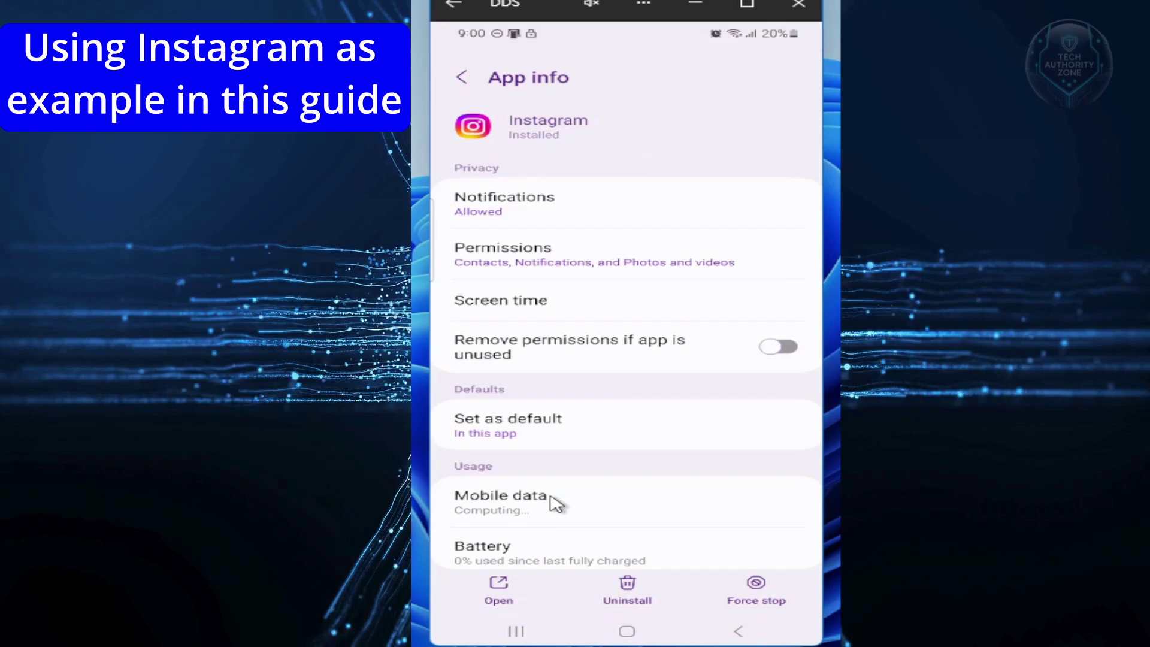
click(506, 251)
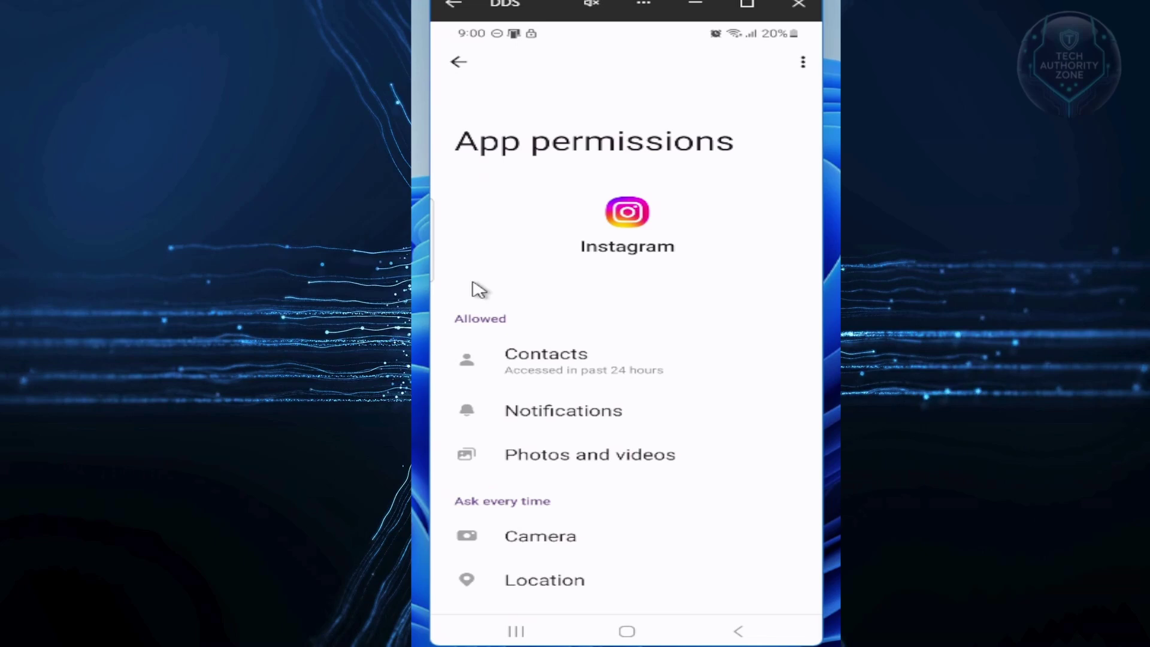
click(497, 345)
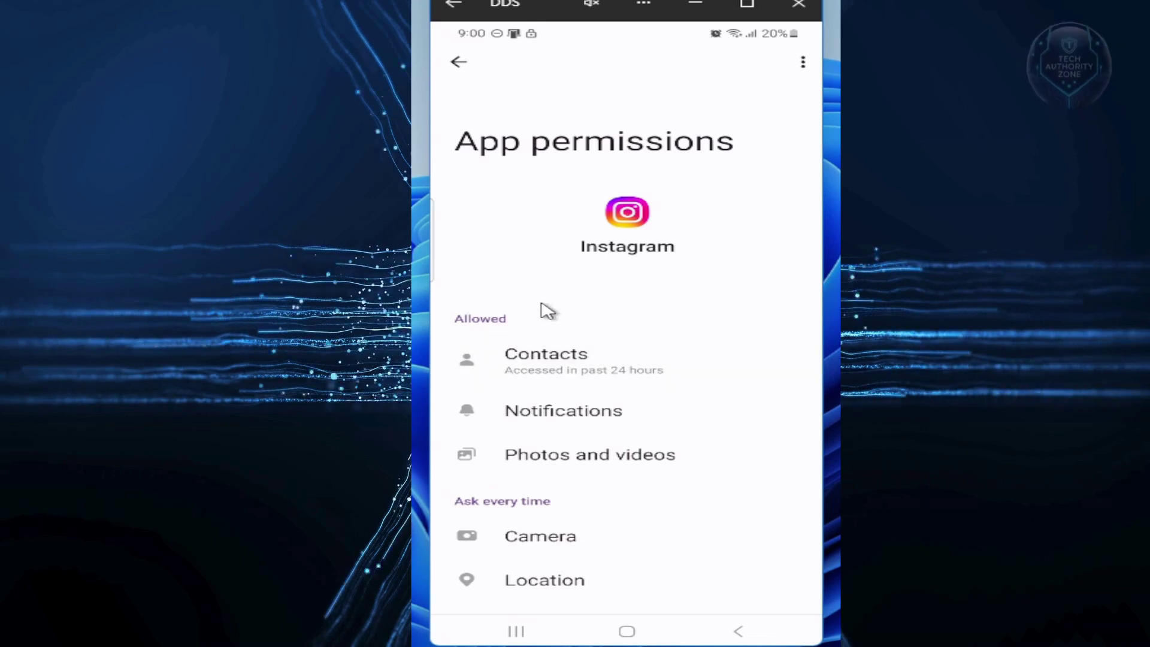
click(569, 364)
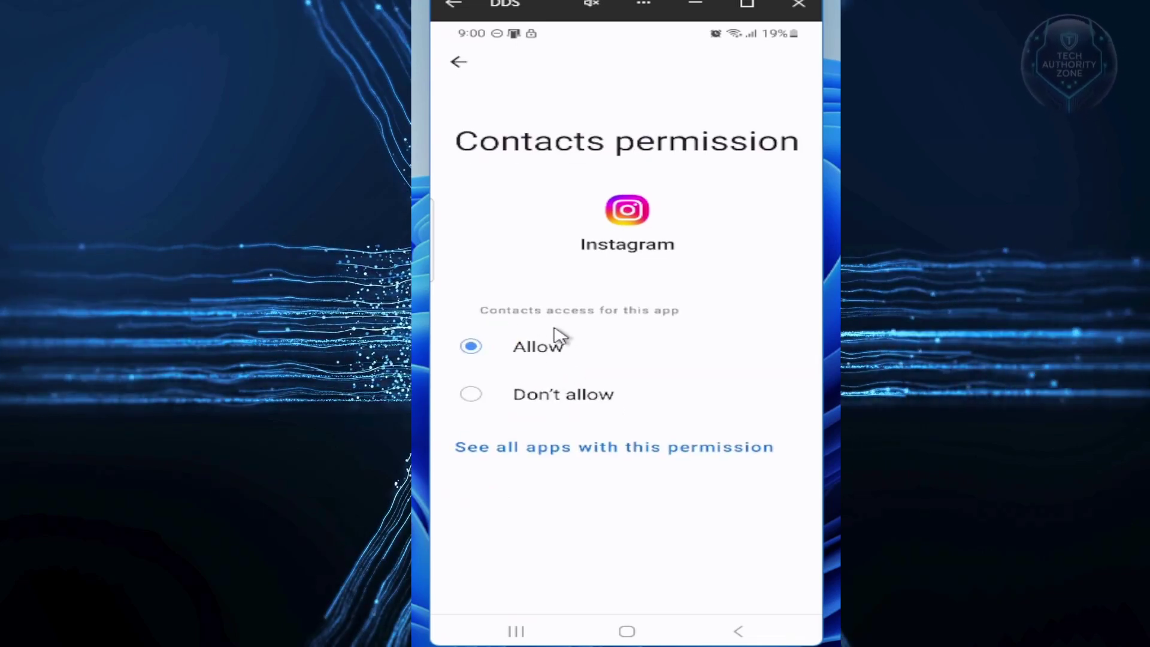
click(574, 396)
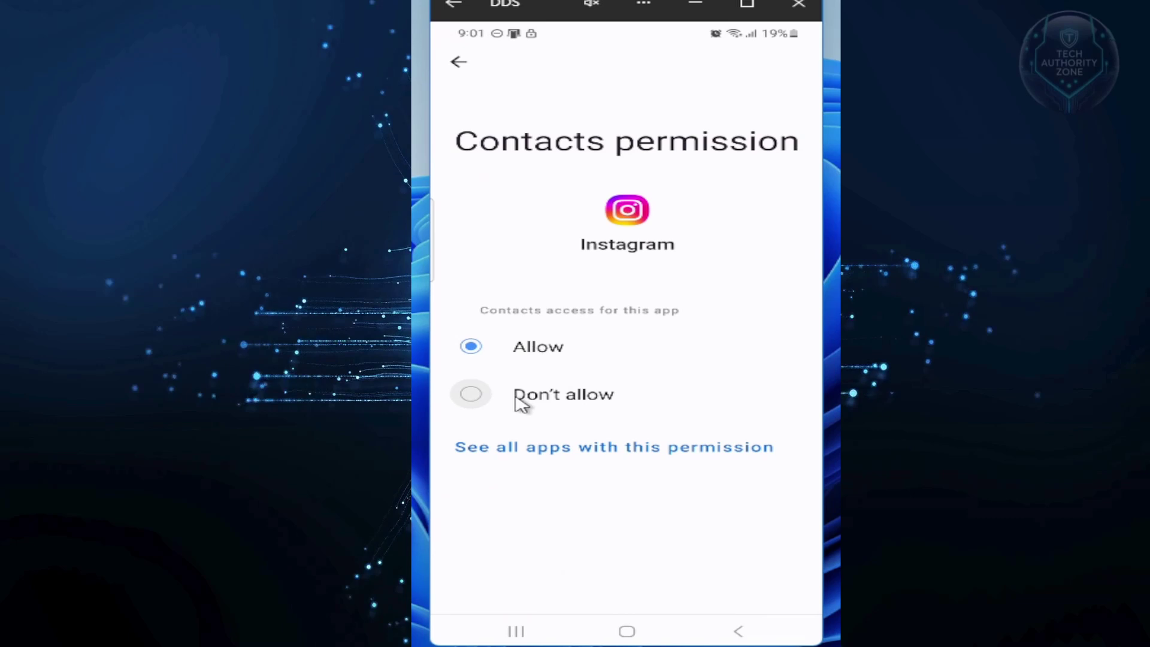
click(477, 398)
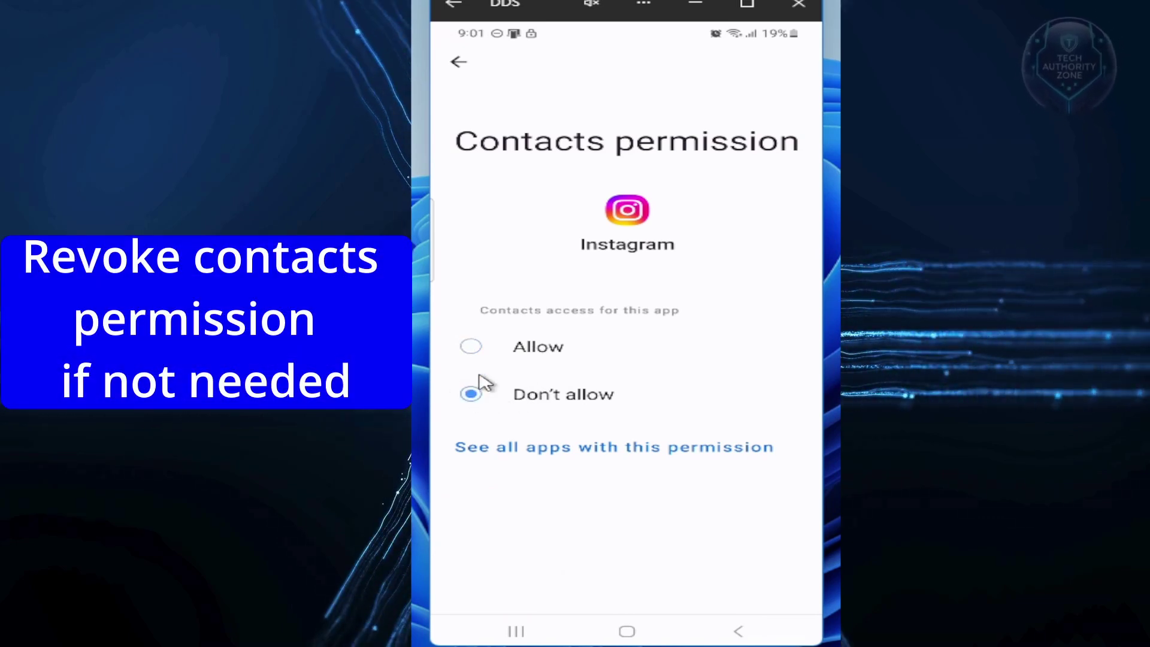
click(456, 64)
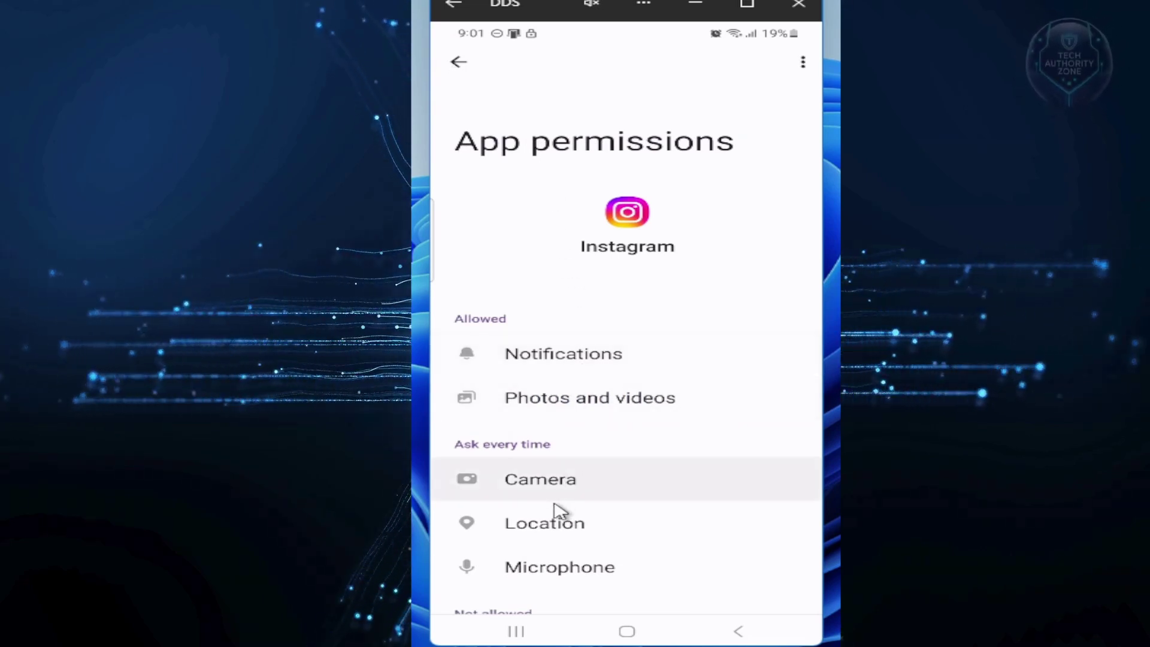
Limit Instagram's Location to only while in use, then back out to main Settings.
click(556, 531)
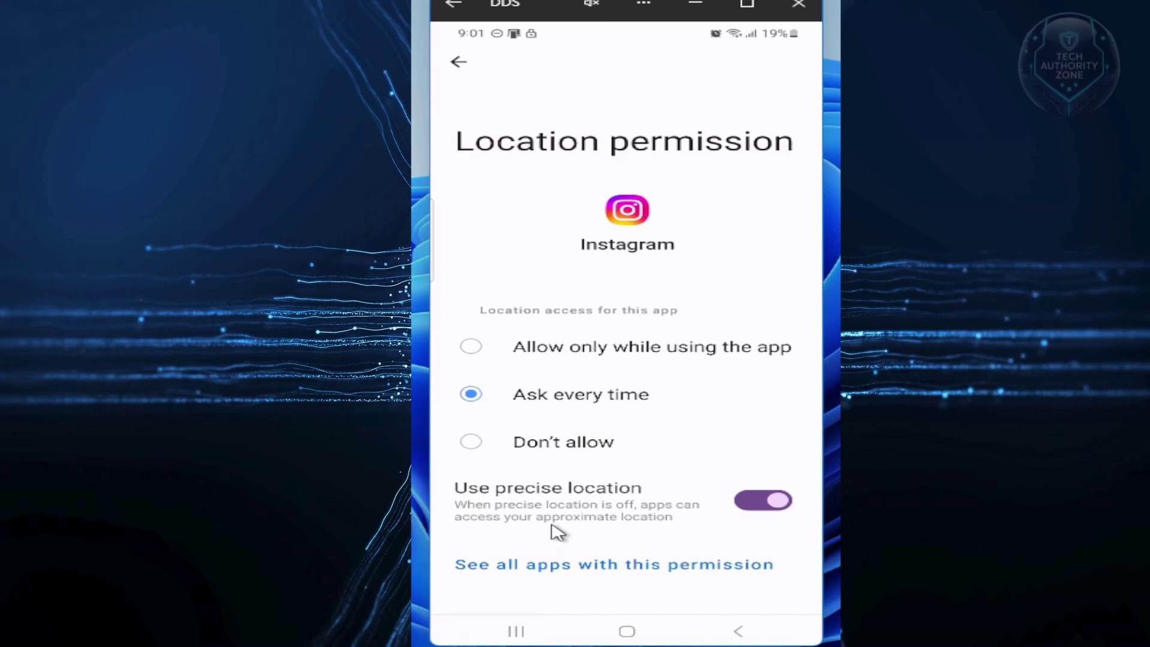
click(480, 345)
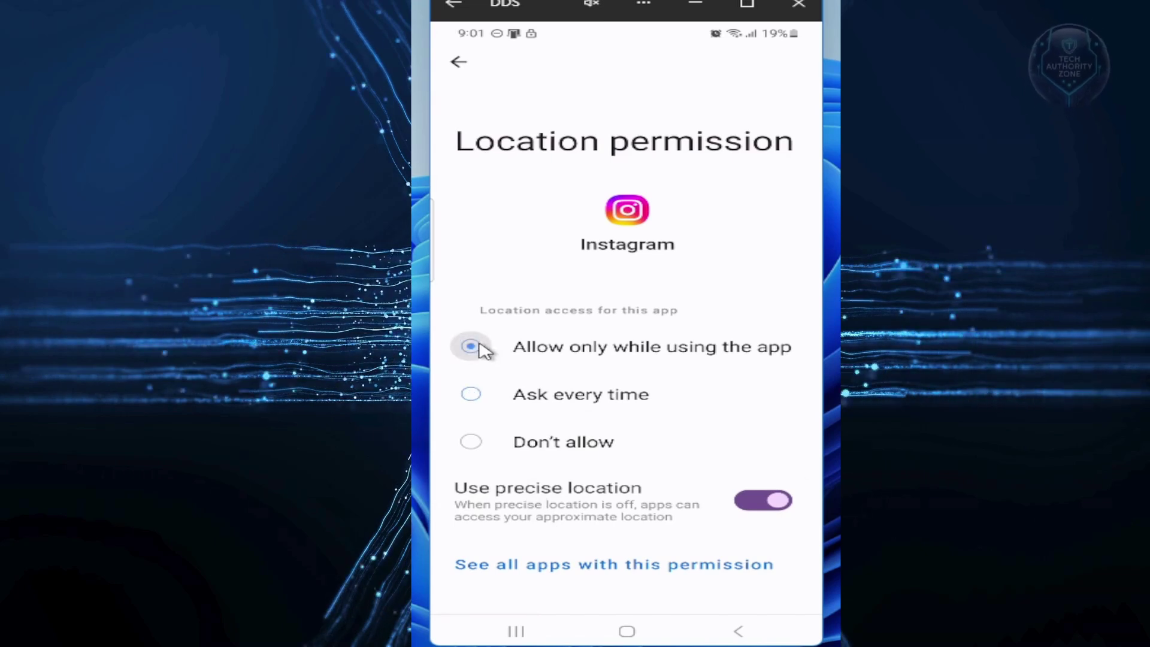
click(459, 62)
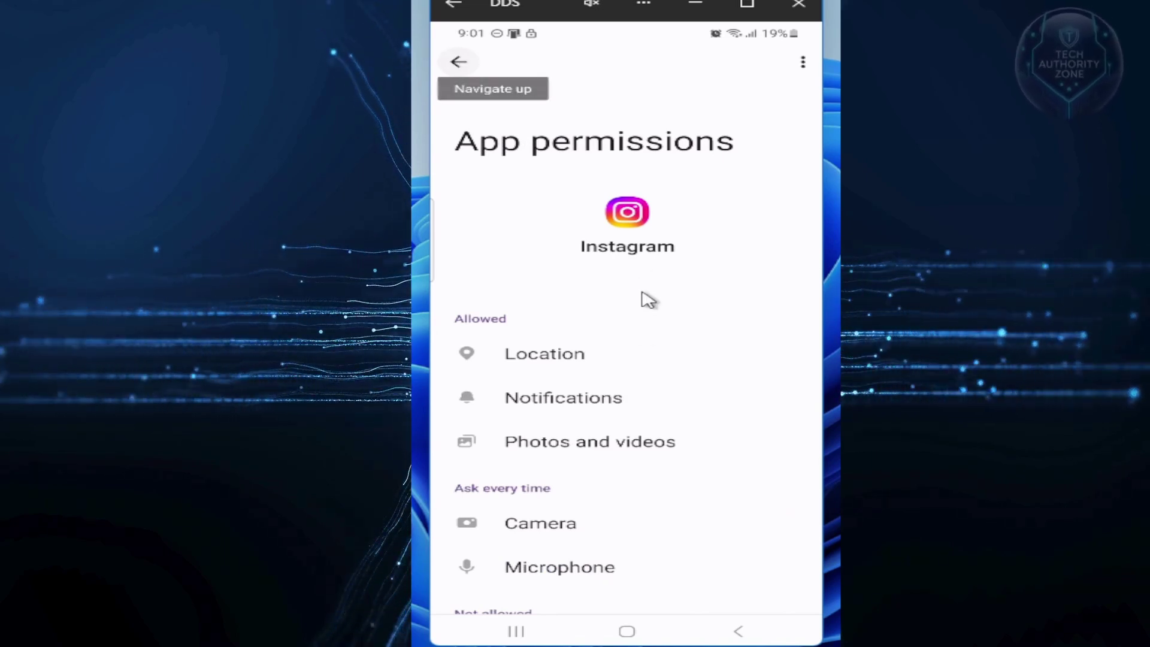
scroll(626, 365, down, 2)
scroll(628, 366, down, 1)
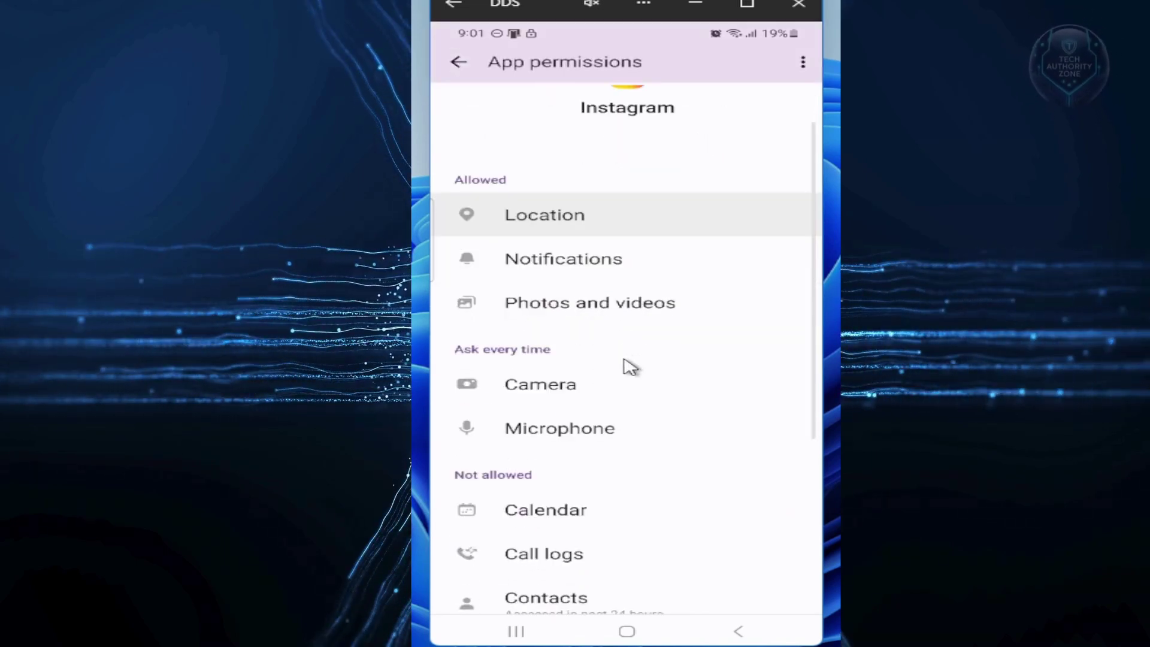
scroll(624, 366, up, 3)
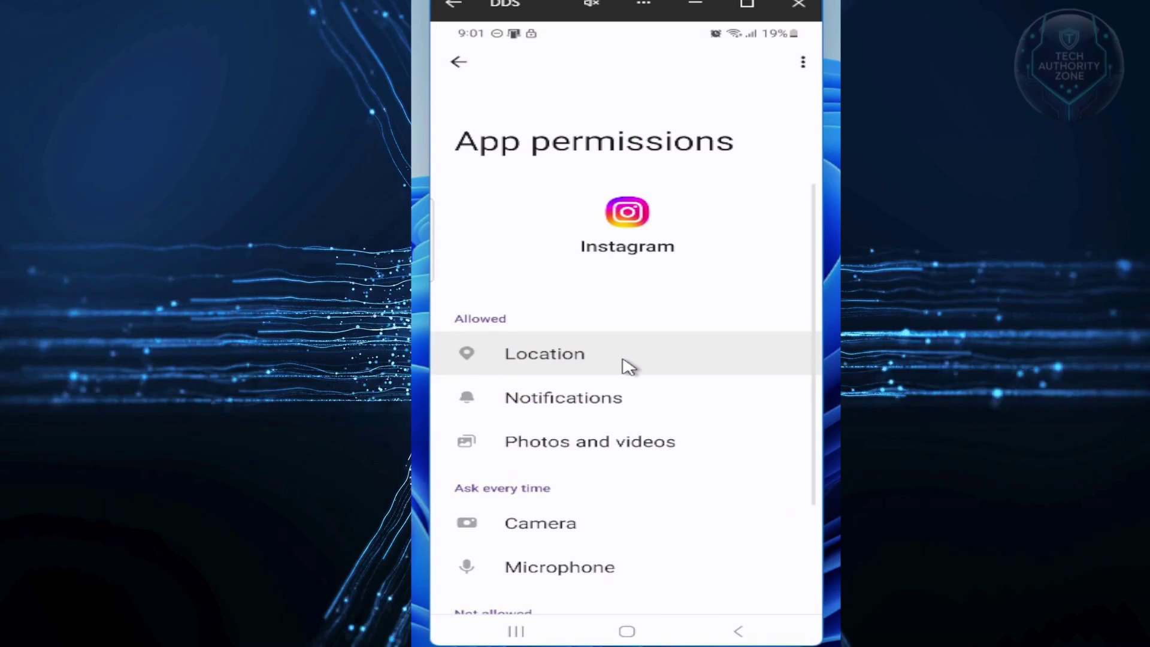
click(459, 63)
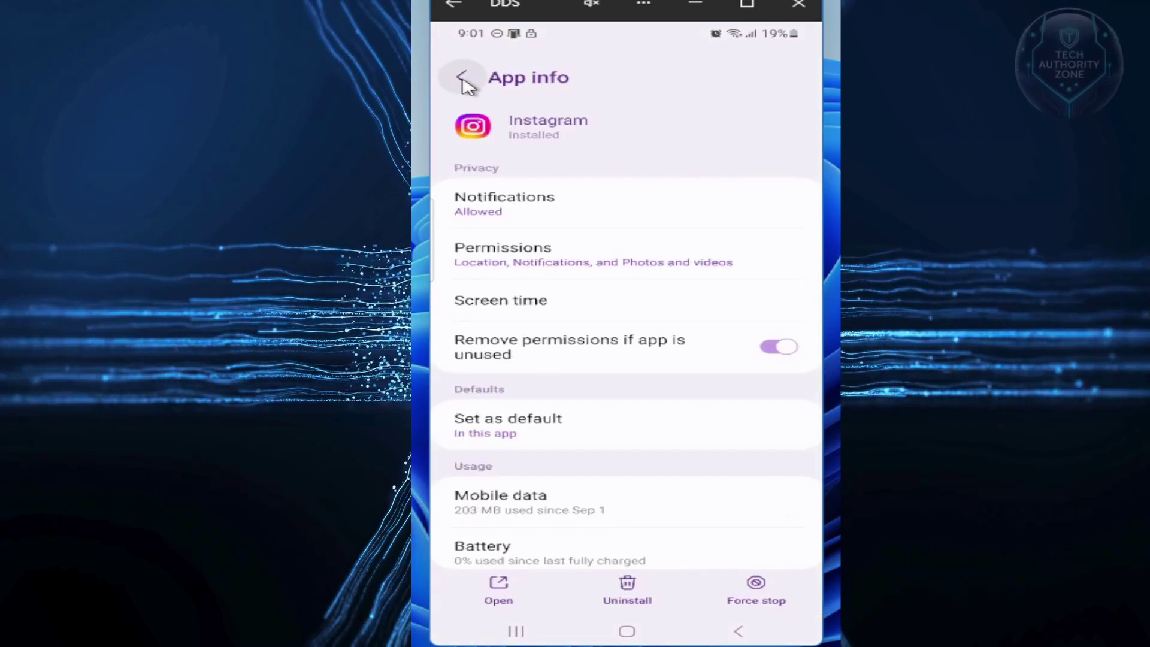
click(463, 77)
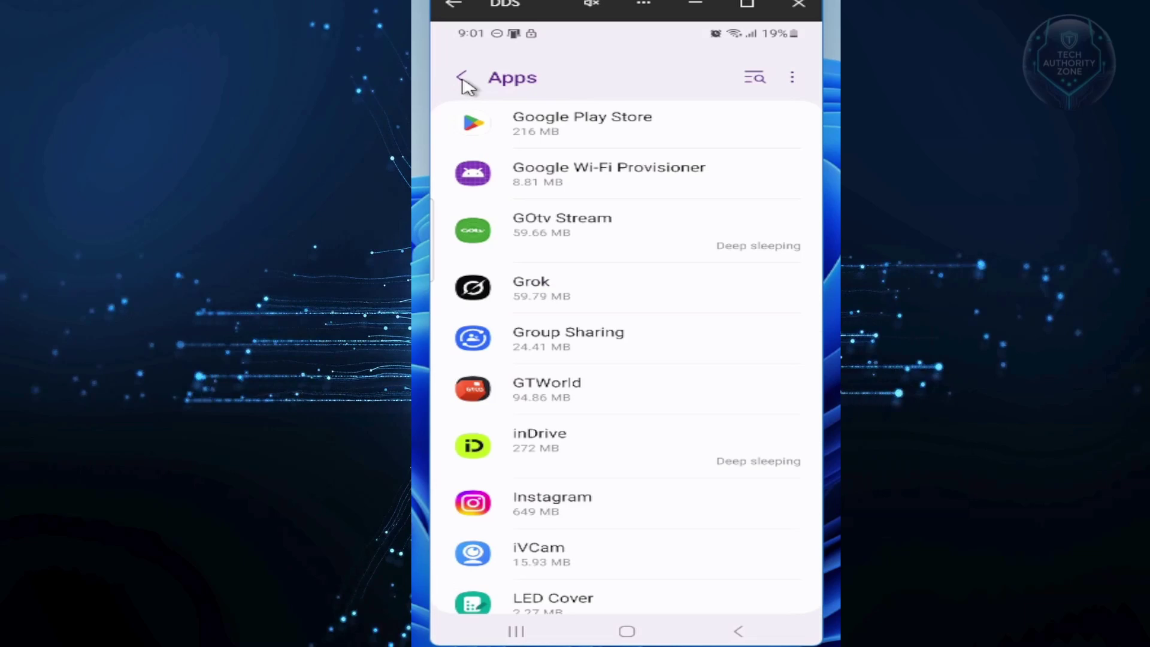
click(462, 76)
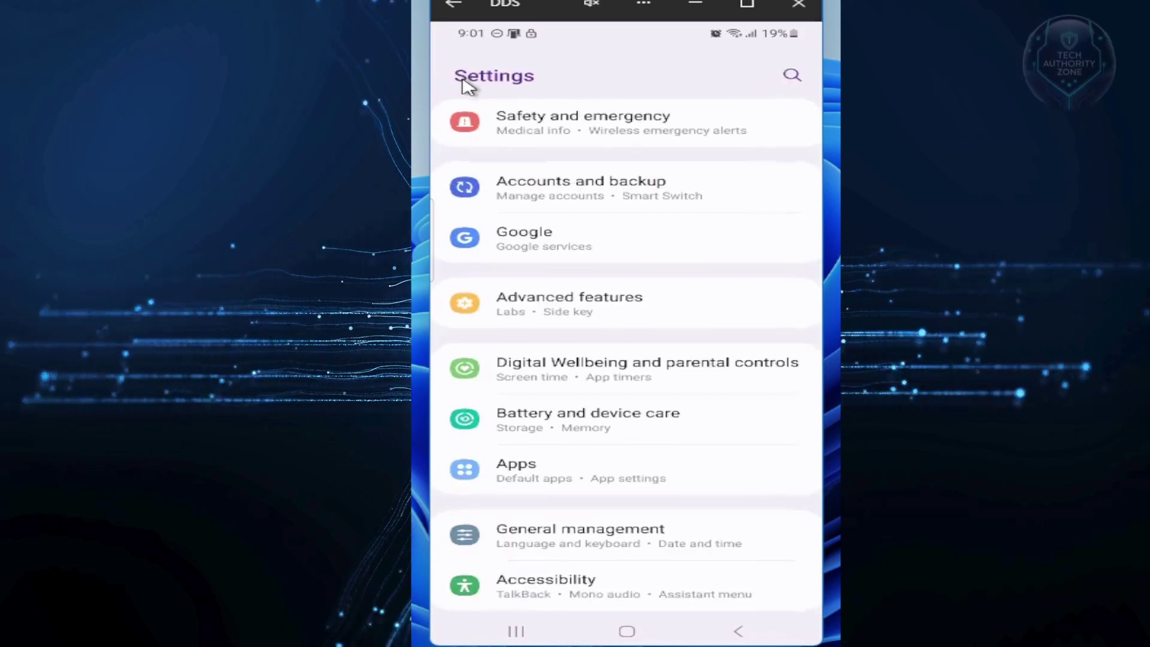
Search settings for Smart Lock, open it and dismiss its introduction screen.
click(491, 119)
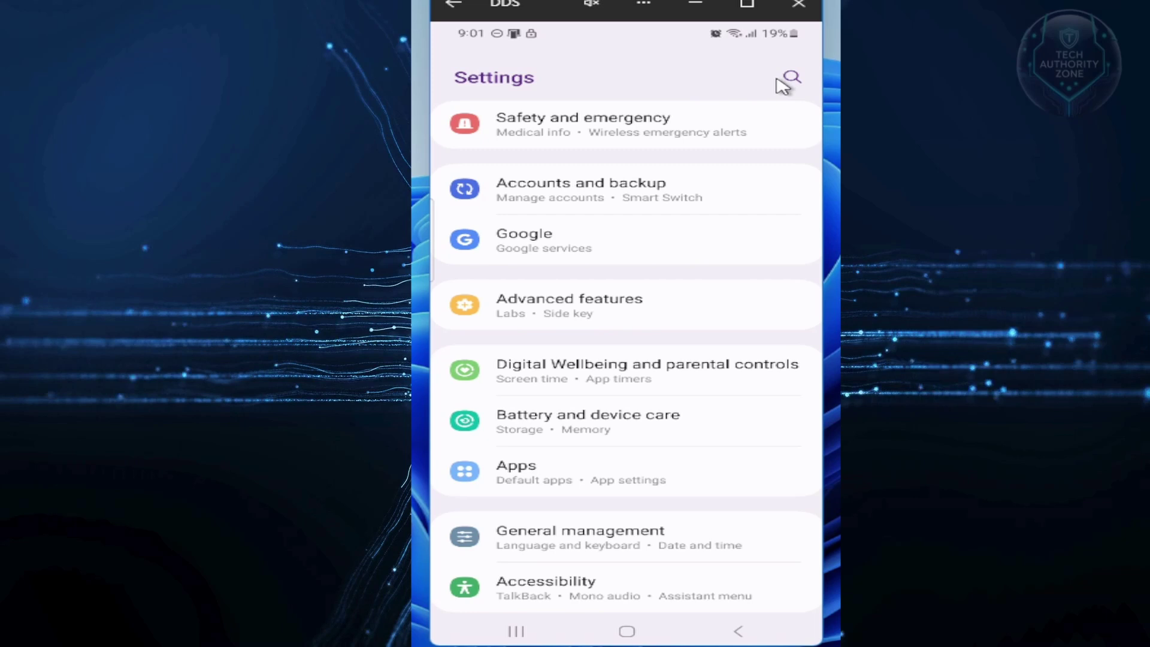
click(792, 78)
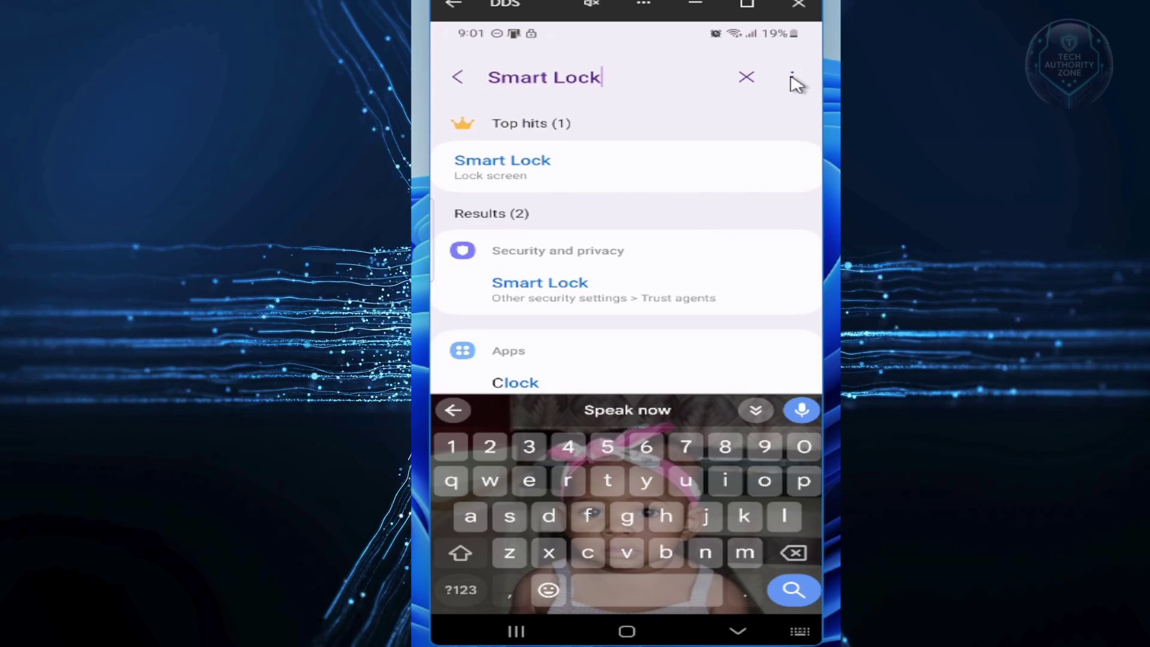
click(521, 175)
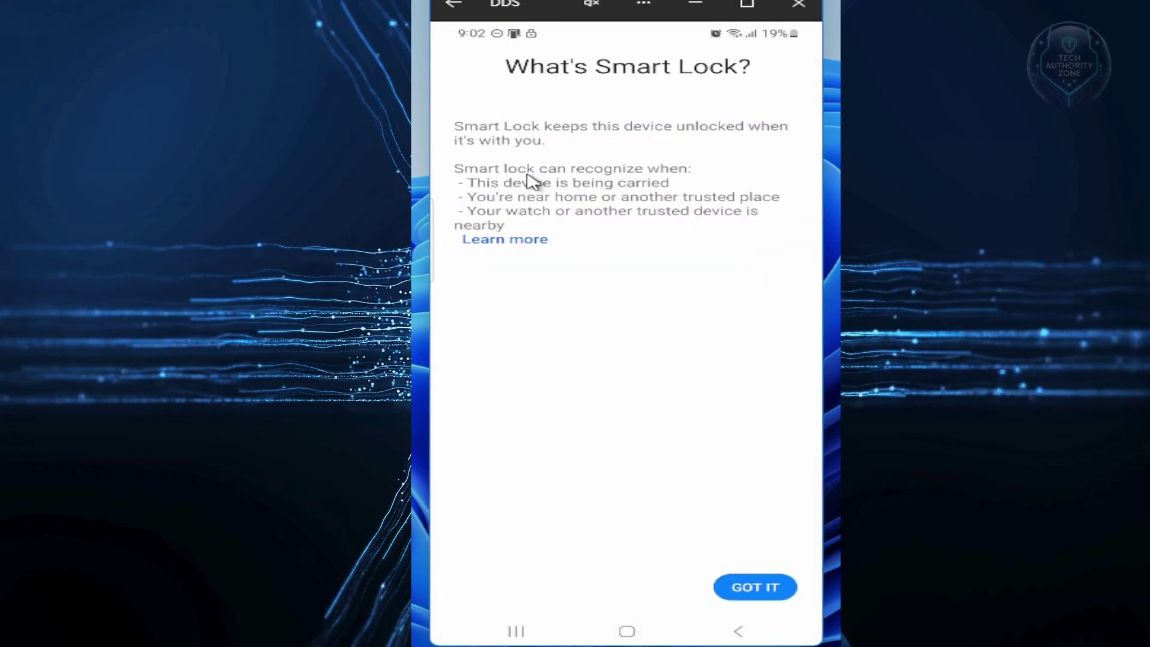
click(767, 587)
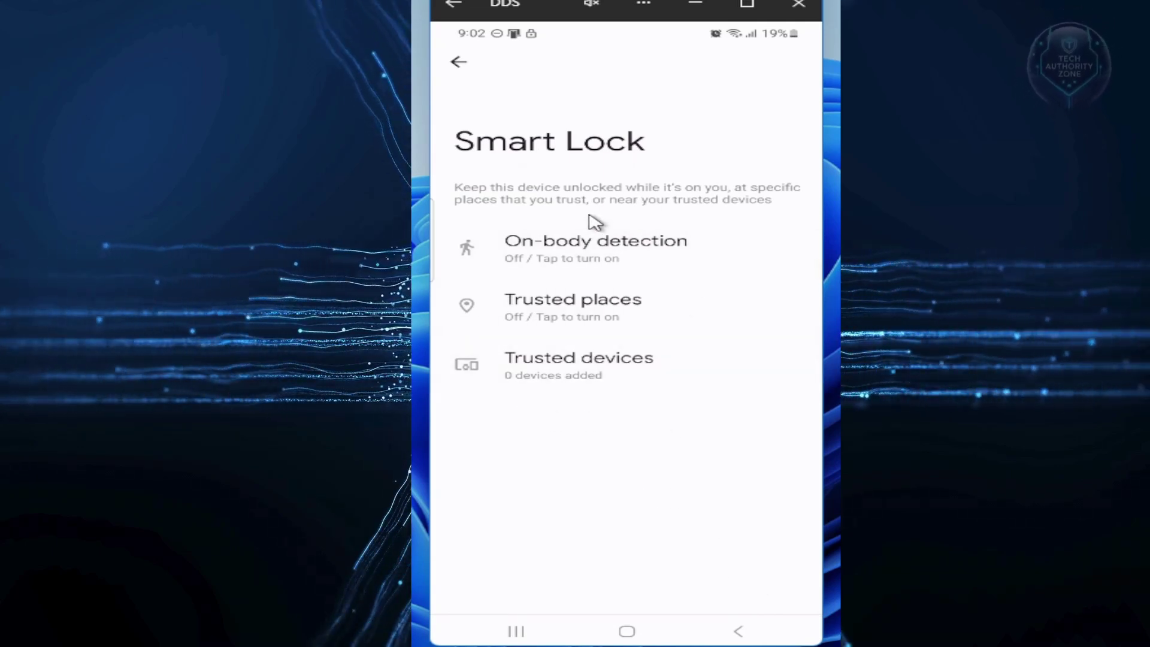
Find Install unknown apps via search and switch off Chrome and File Manager +.
click(468, 70)
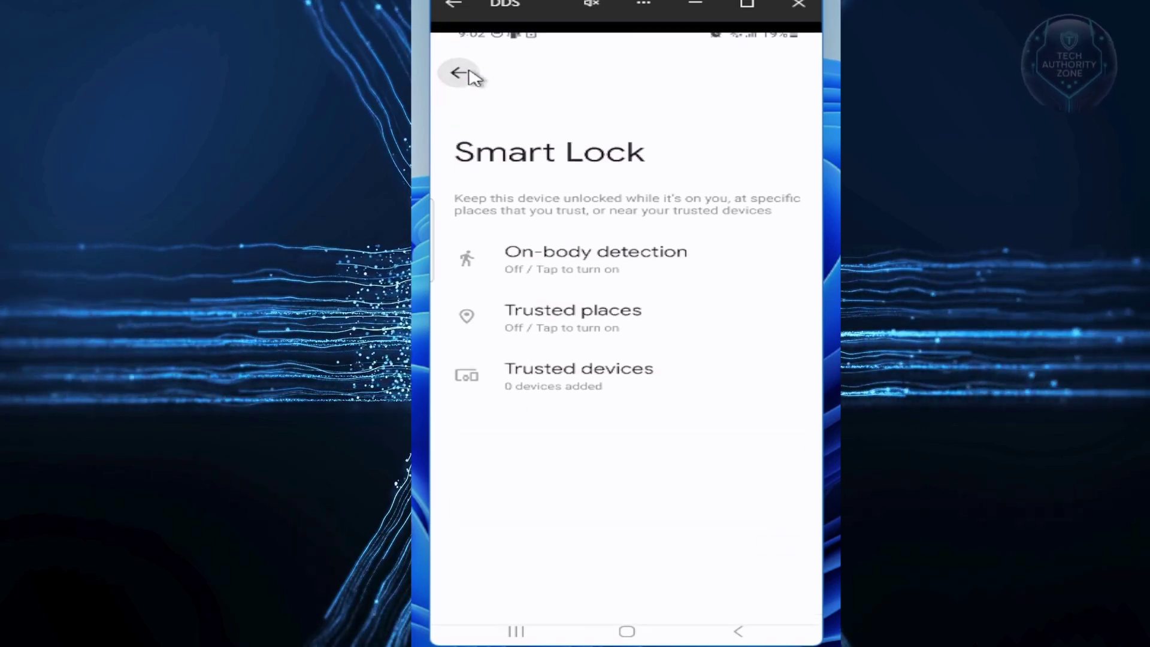
click(463, 79)
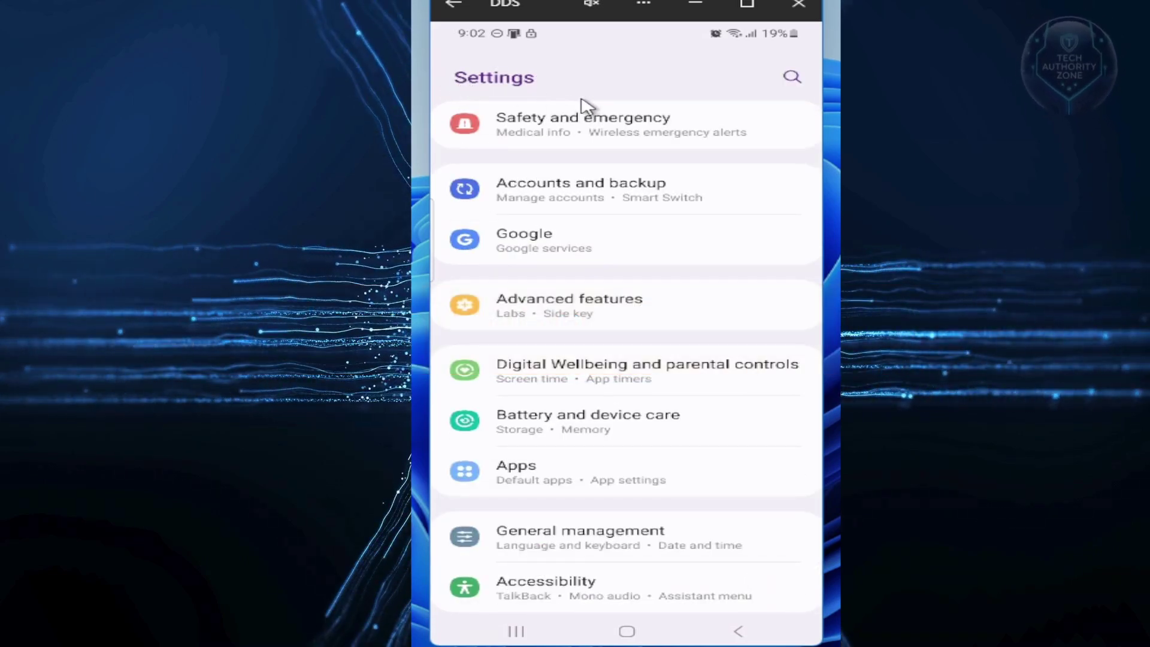
click(791, 76)
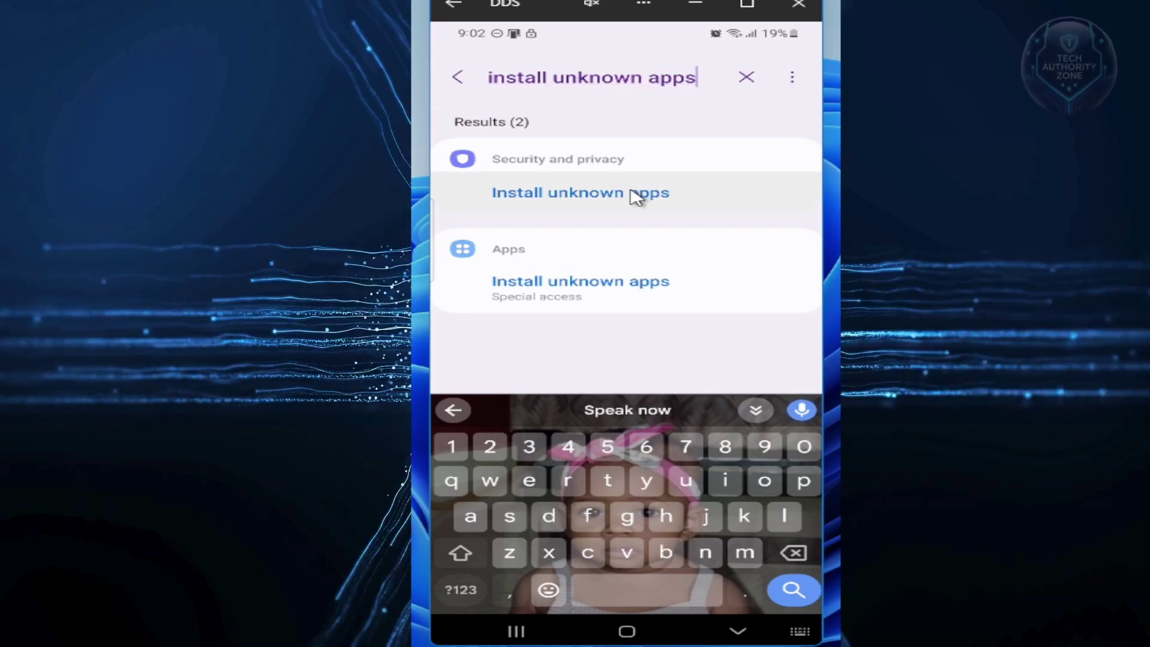
click(567, 196)
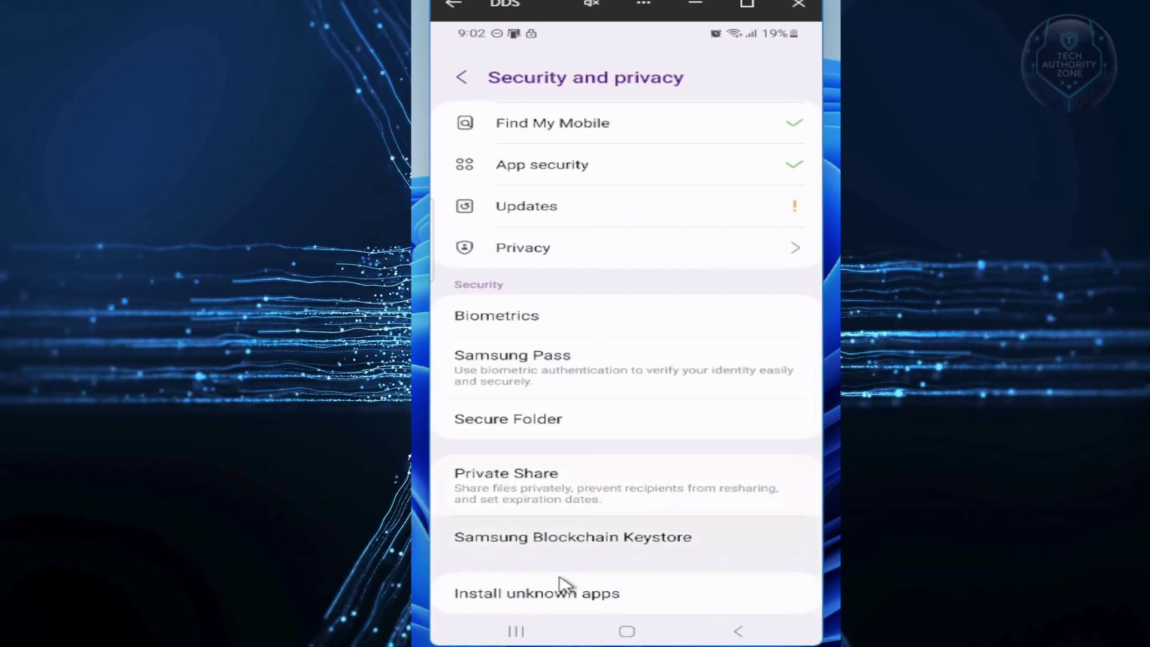
click(559, 596)
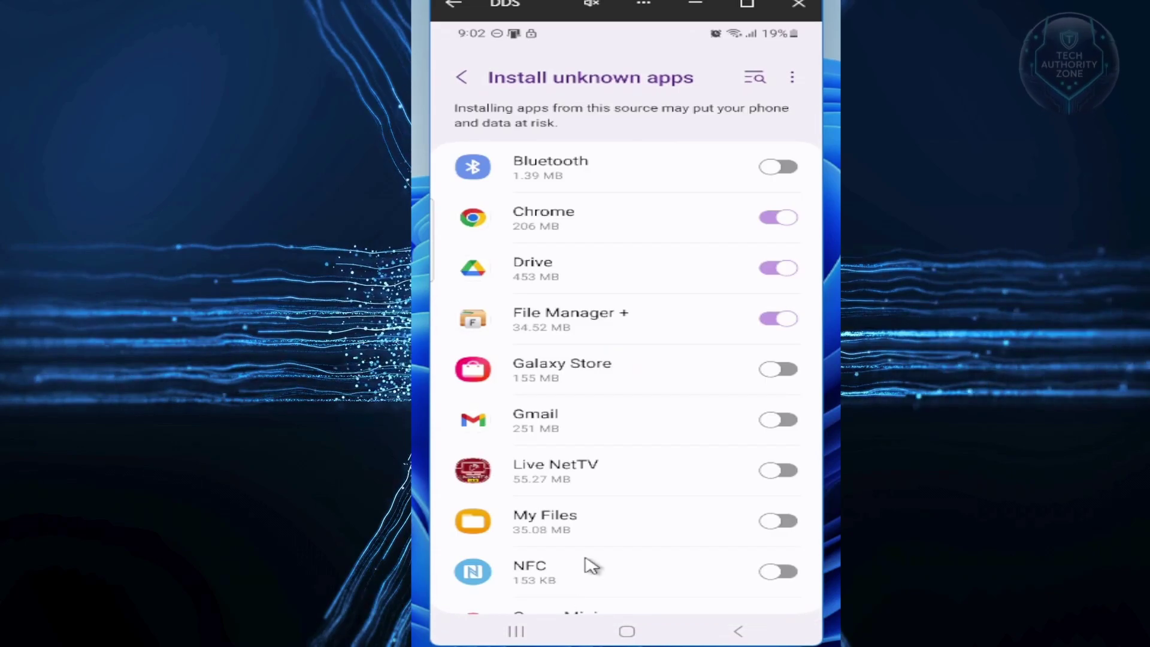
click(776, 218)
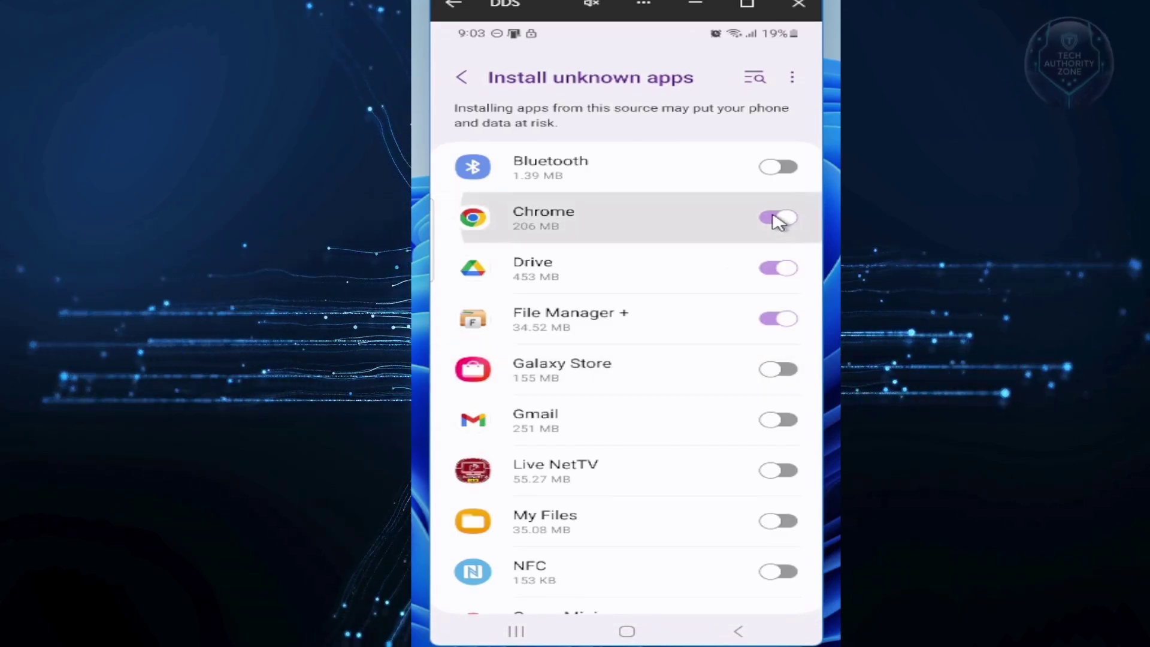
click(776, 321)
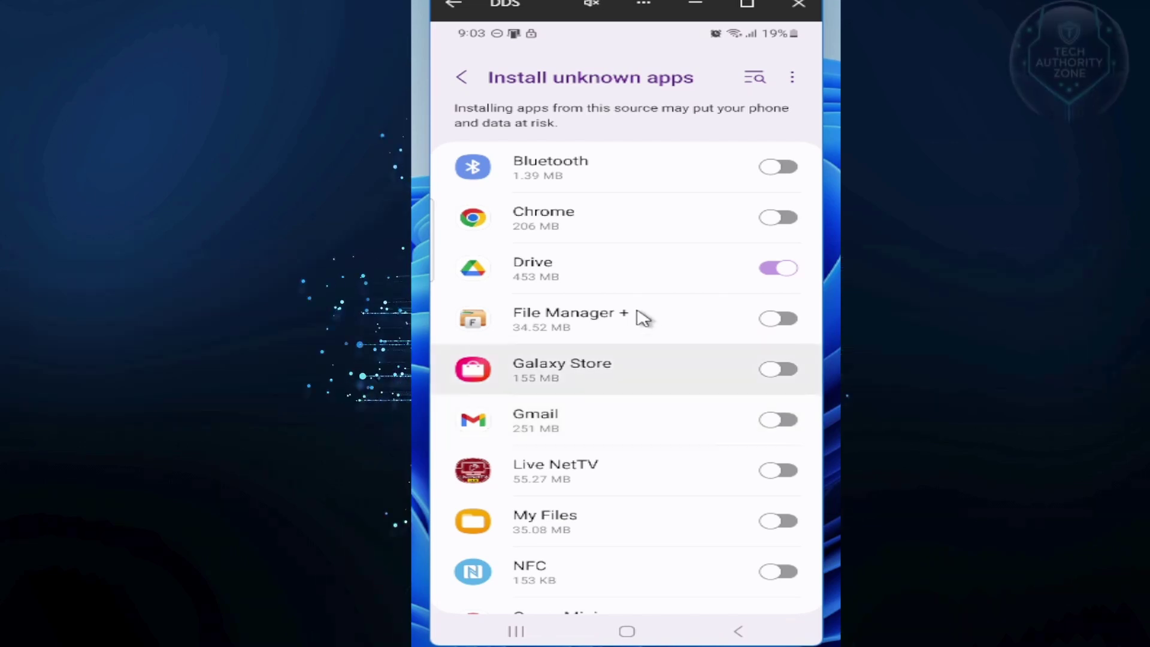
In Location > Location services, switch off Wi-Fi scanning and Bluetooth scanning.
click(465, 78)
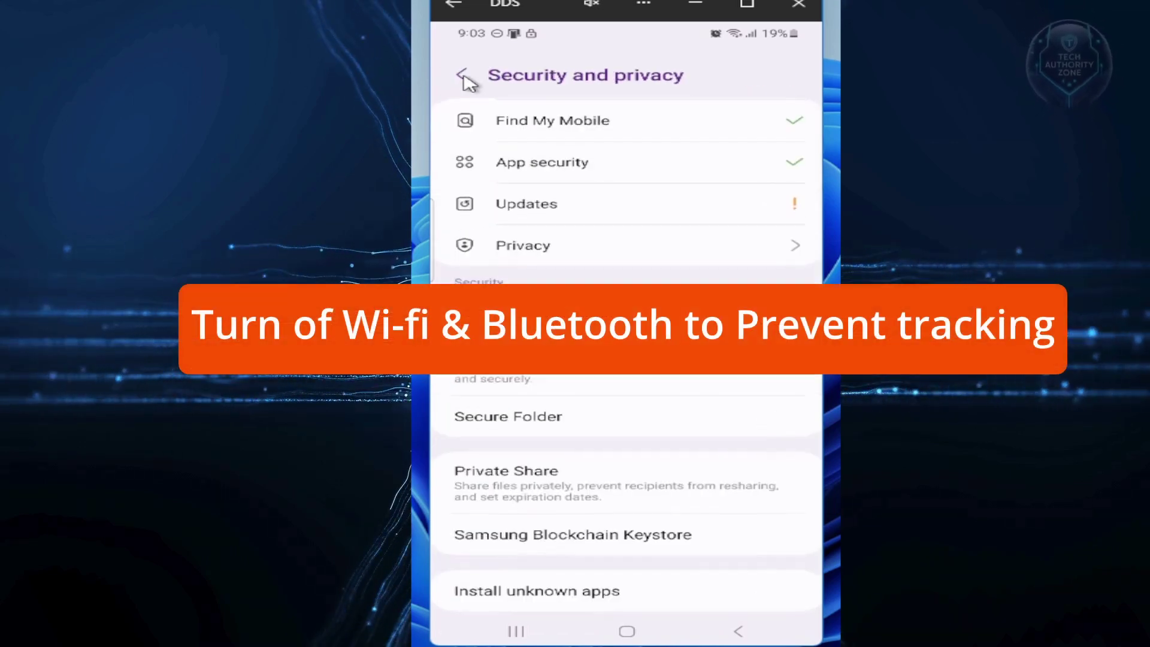
click(466, 78)
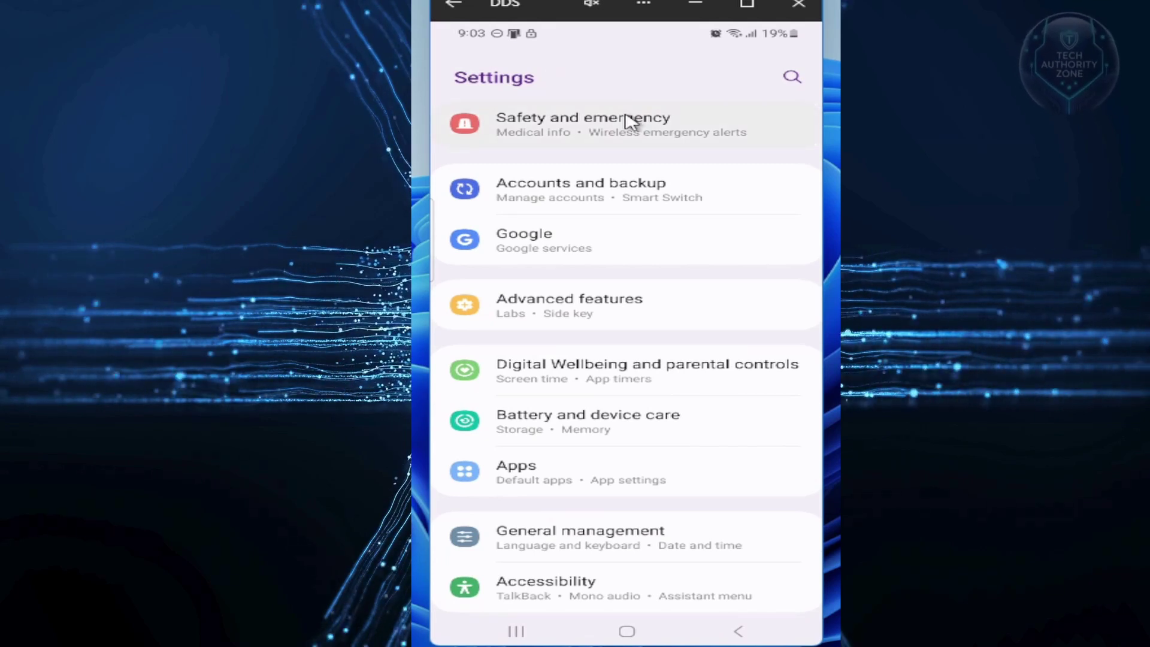
scroll(628, 122, up, 5)
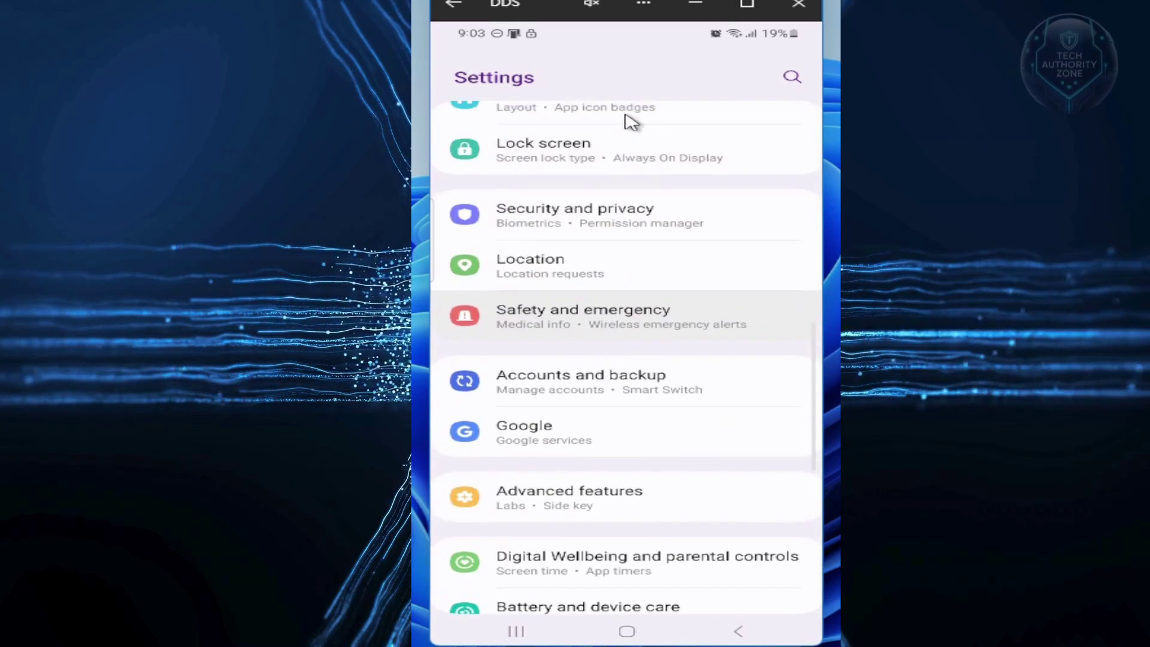
click(640, 346)
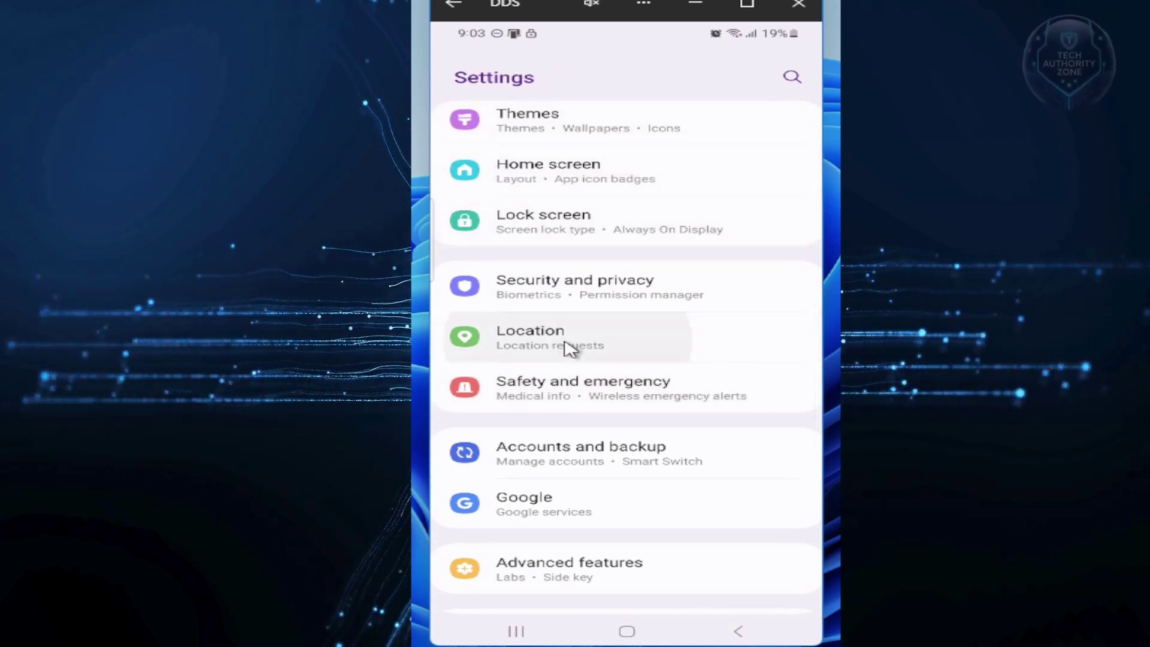
click(548, 223)
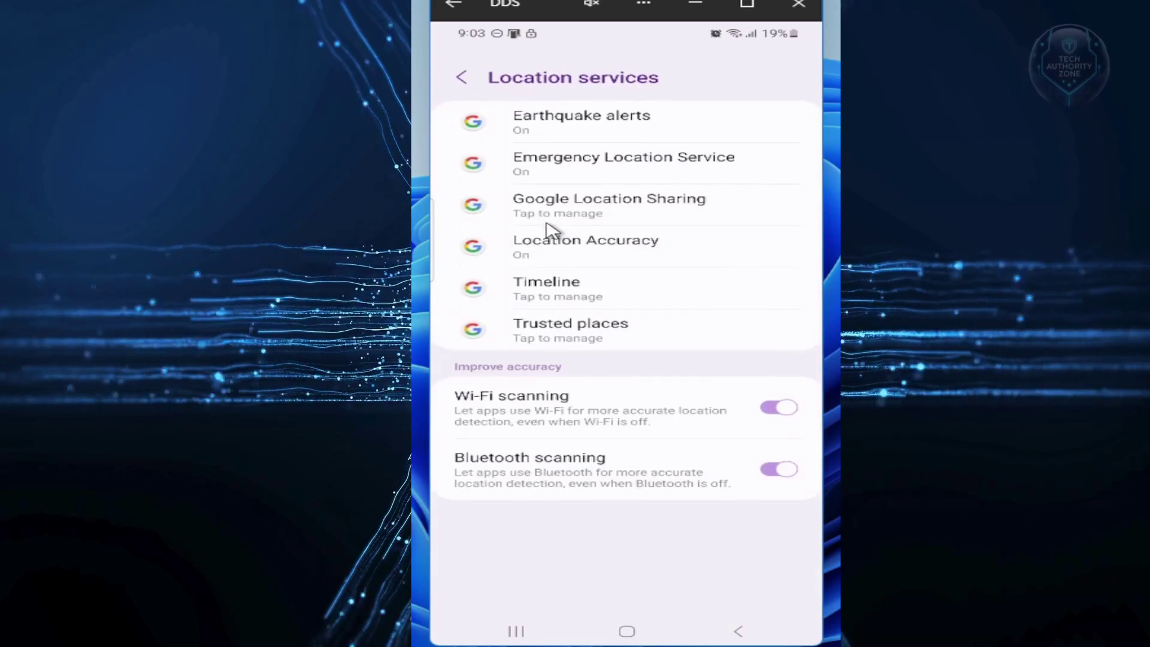
click(773, 413)
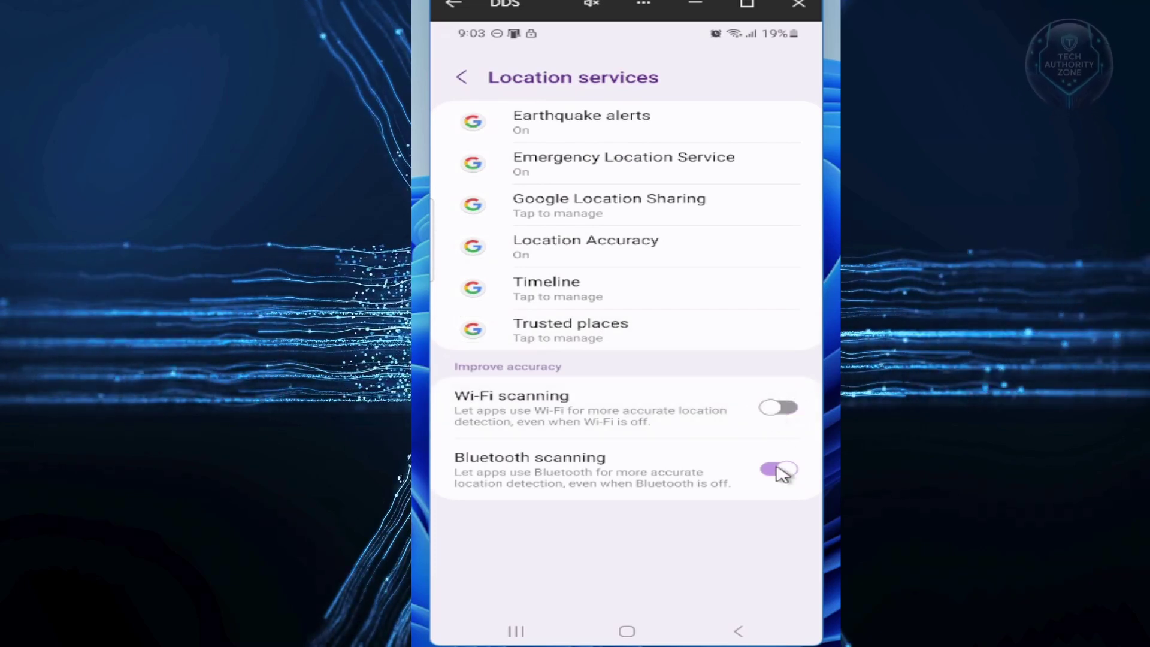
click(780, 476)
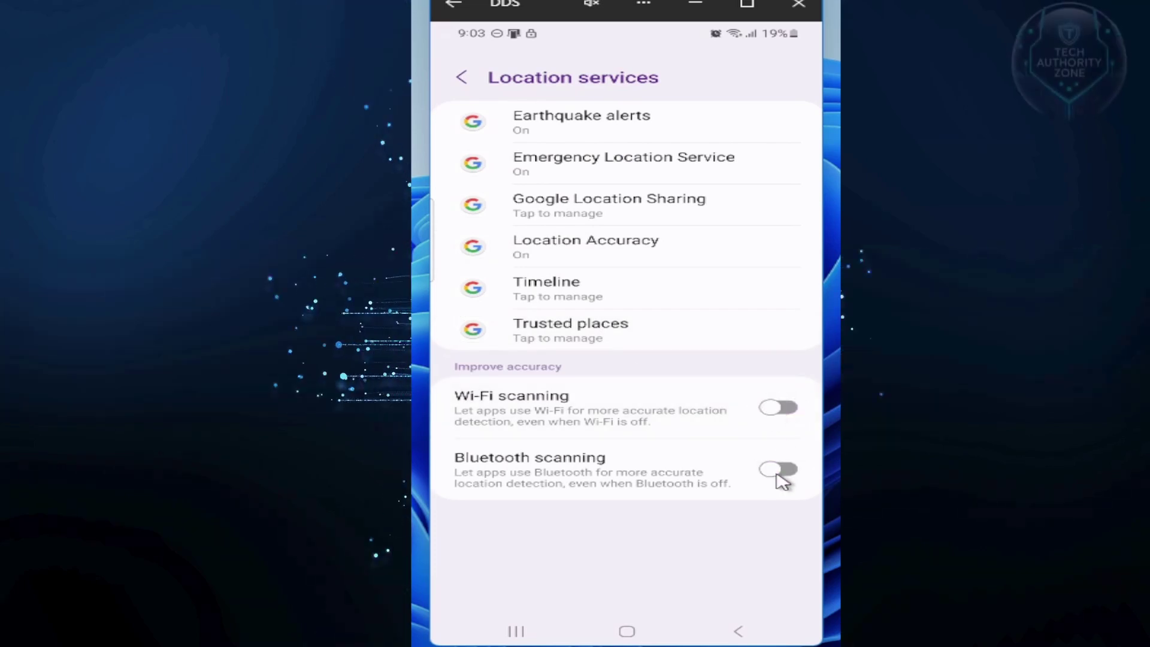